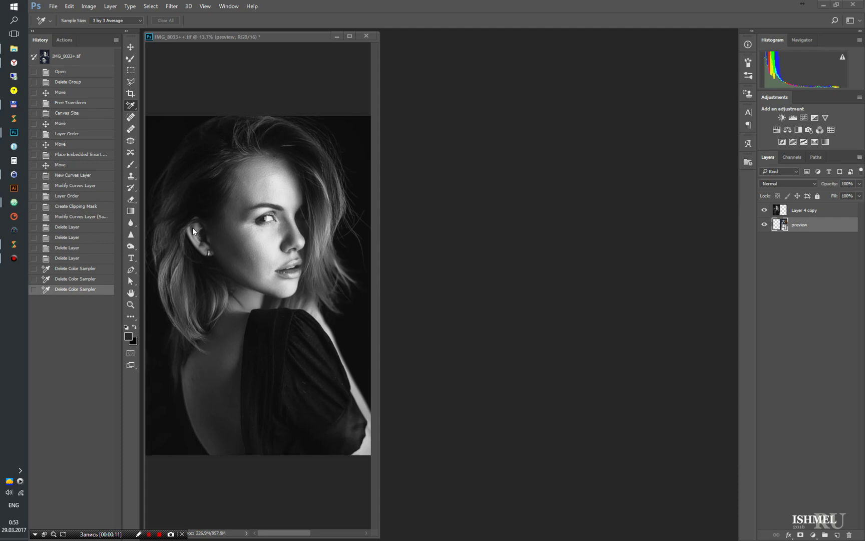
Switch from Photoshop to the YouTube channel's Videos page in Yandex Browser.
click(13, 62)
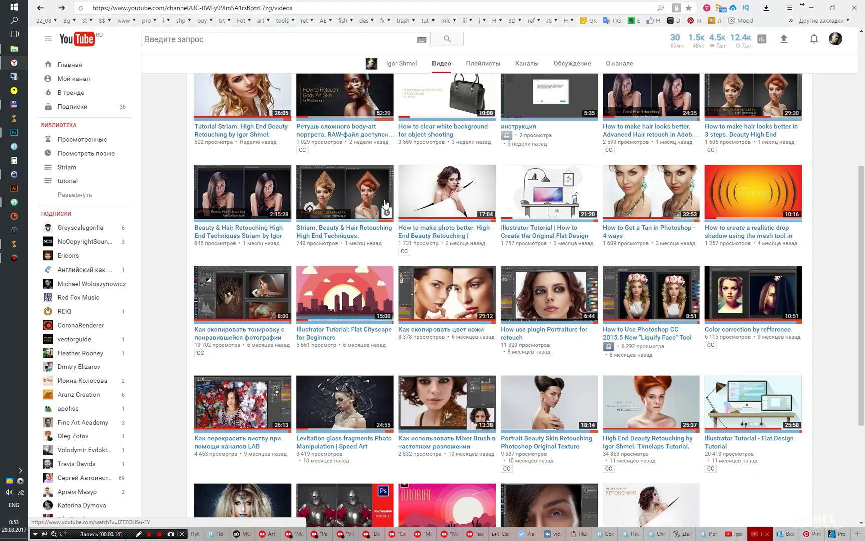
click(266, 309)
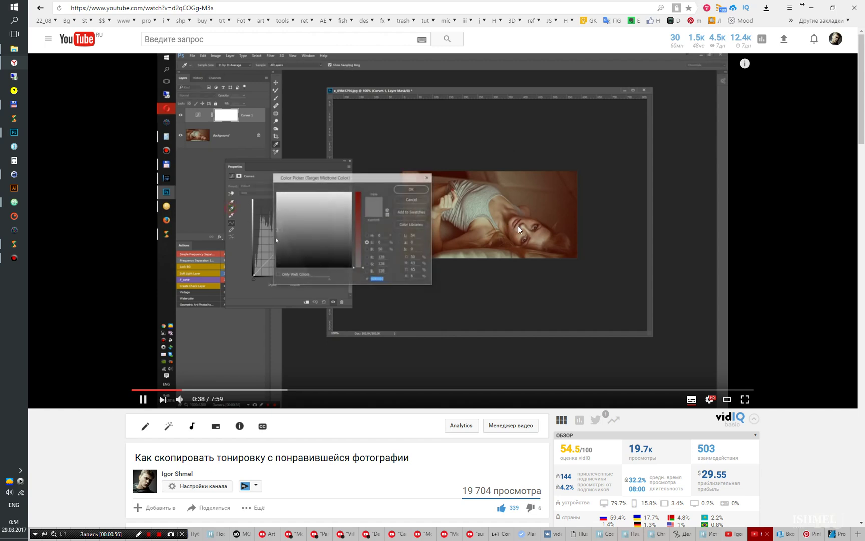
click(270, 390)
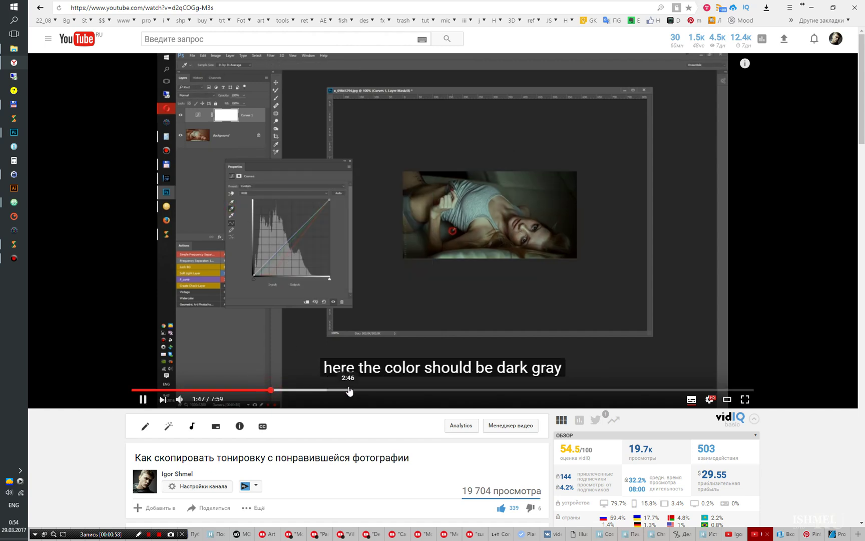
click(349, 390)
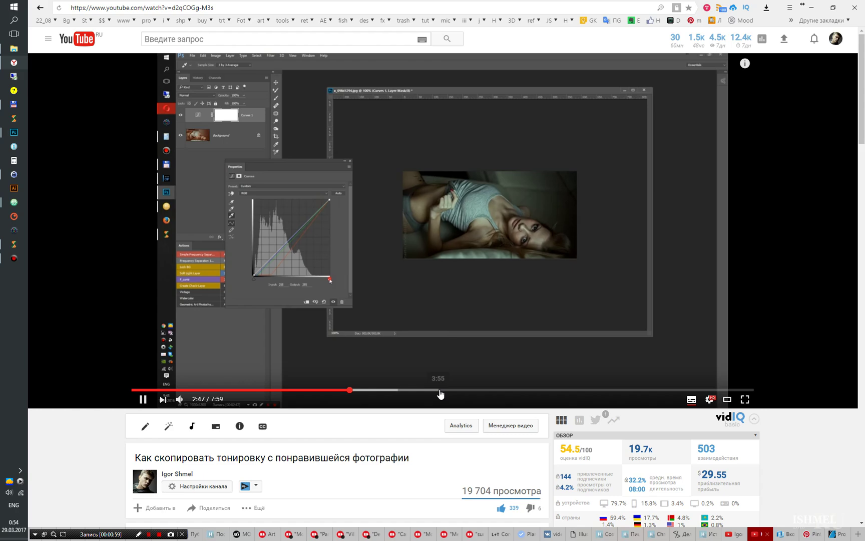
click(443, 390)
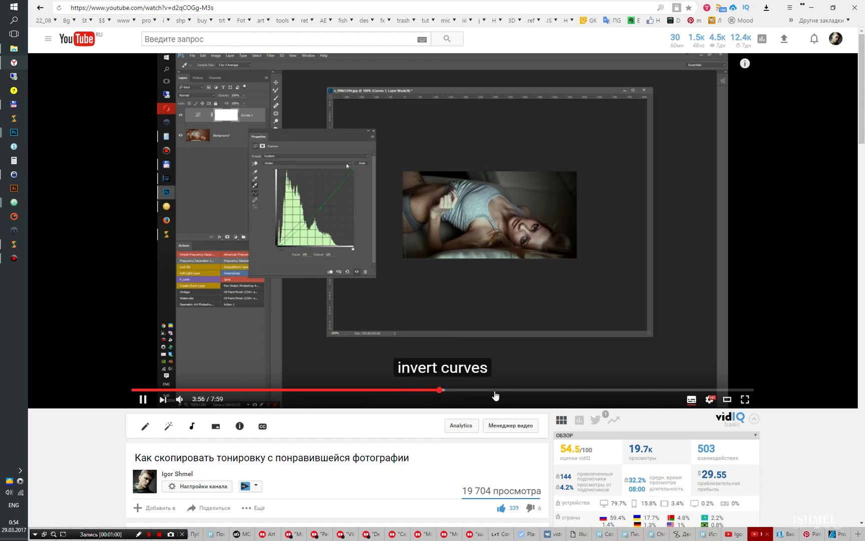
click(494, 390)
click(559, 390)
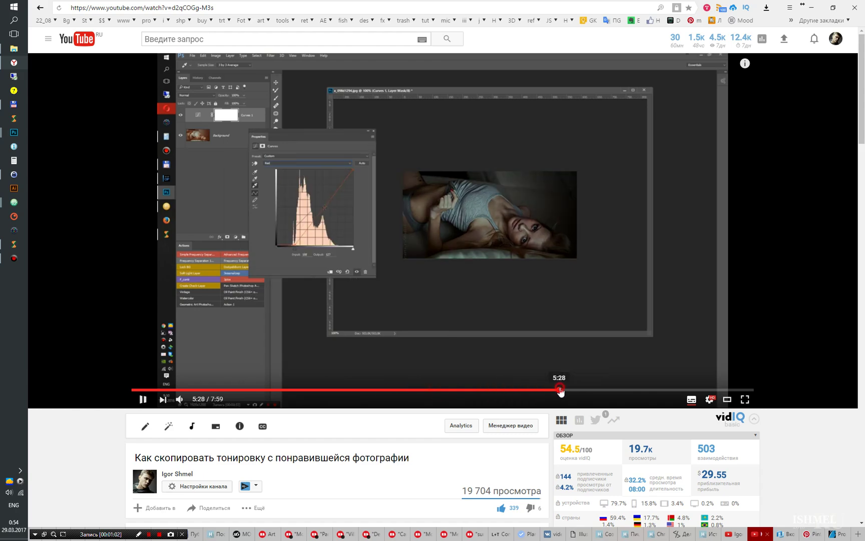
click(608, 390)
click(640, 390)
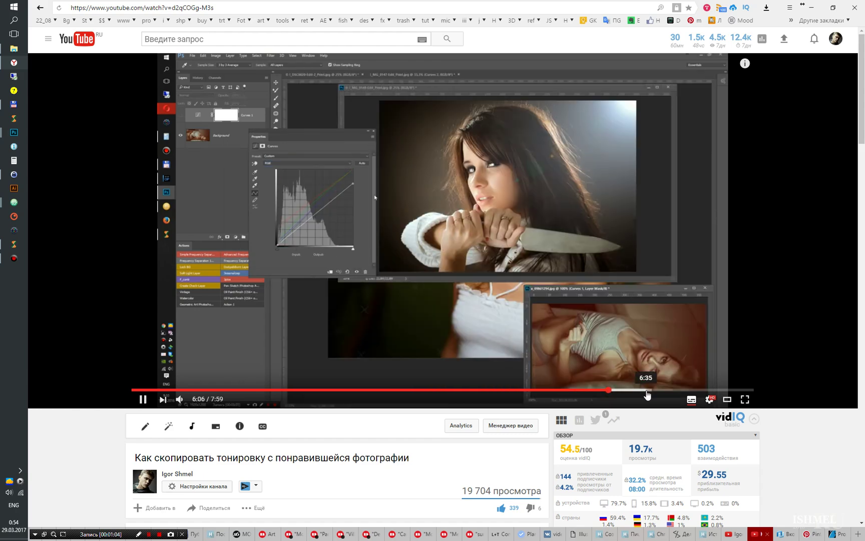
click(647, 390)
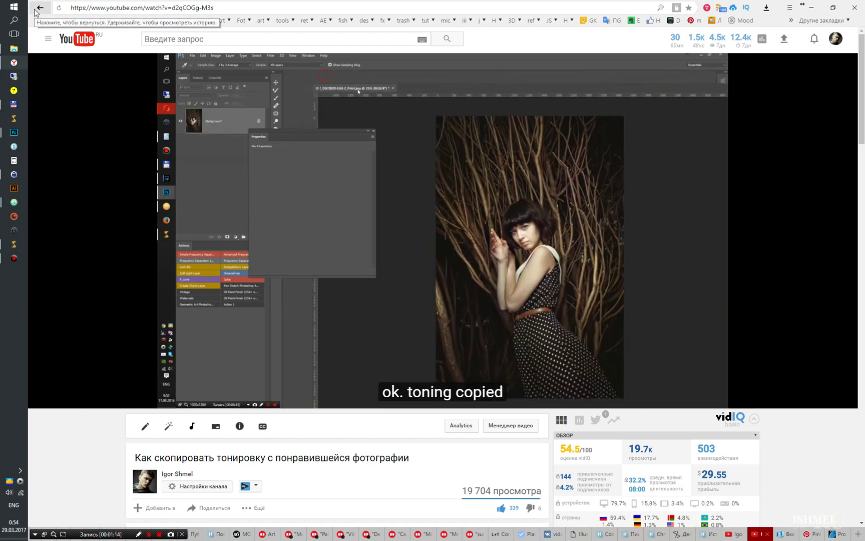
click(35, 10)
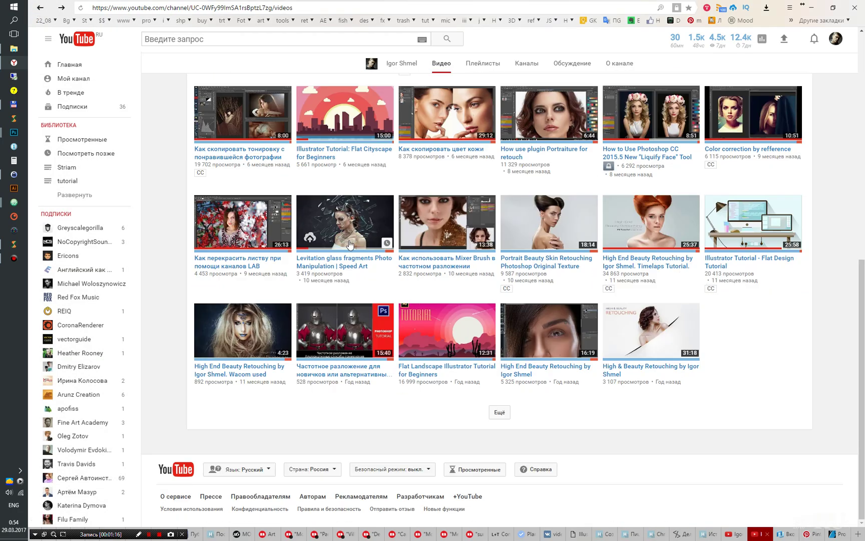
scroll(359, 250, up, 3)
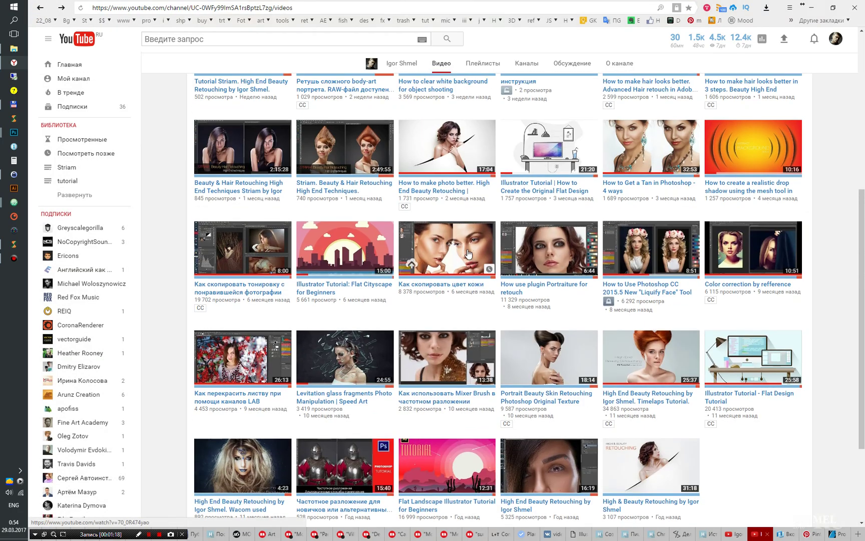
click(745, 255)
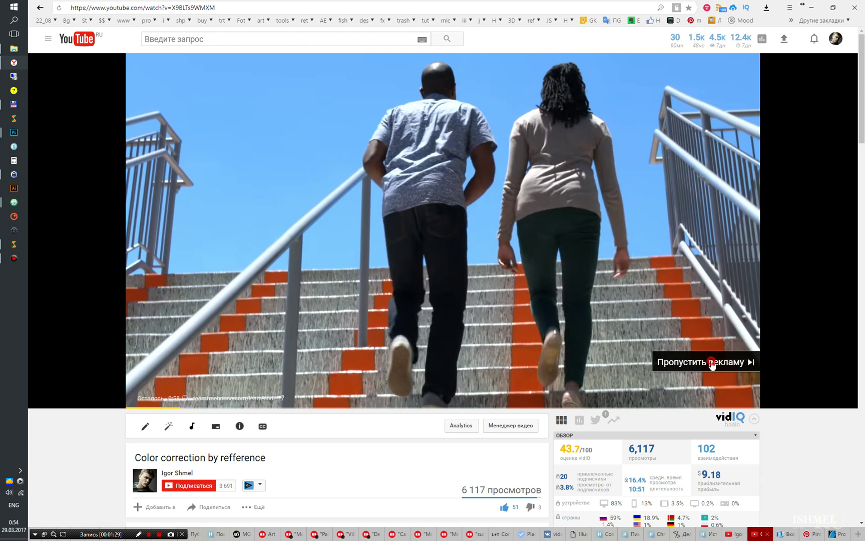
click(710, 360)
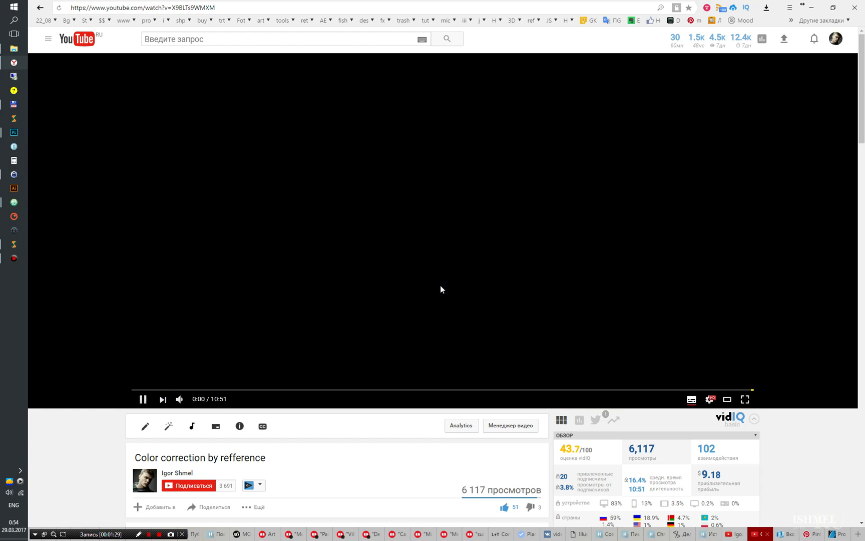
click(343, 393)
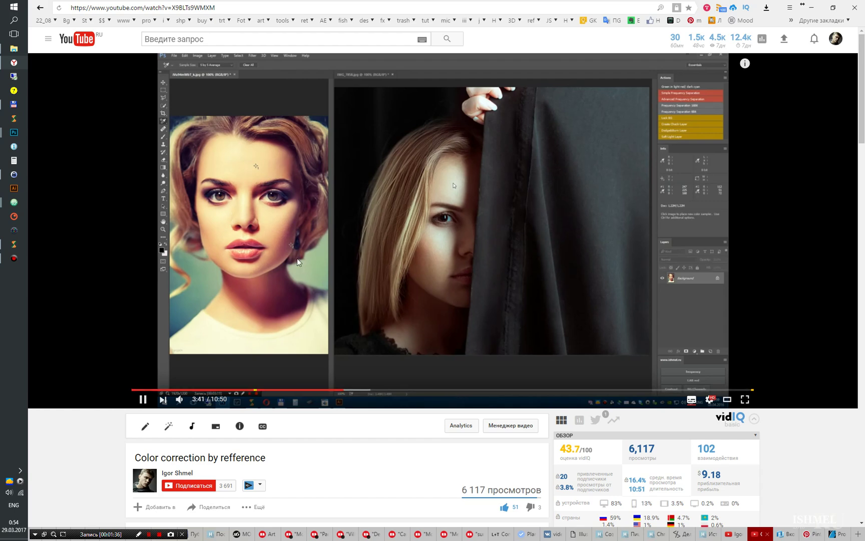
click(491, 390)
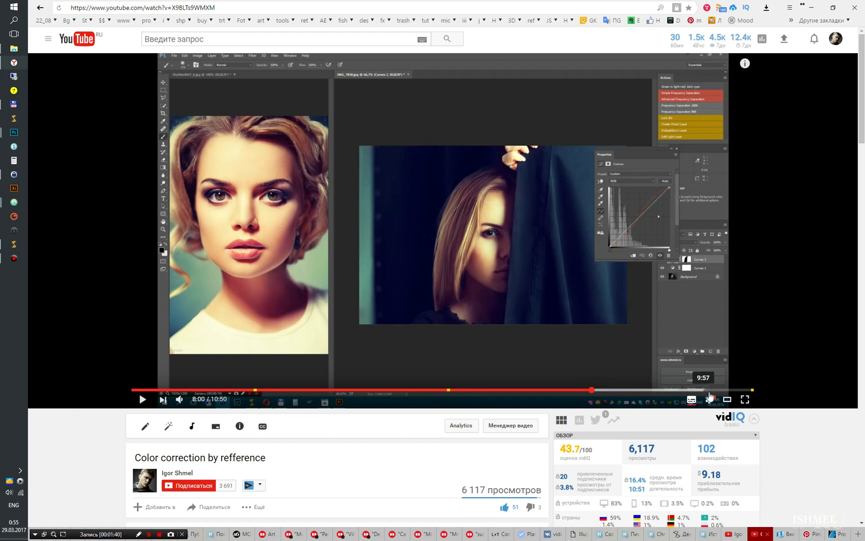
click(732, 390)
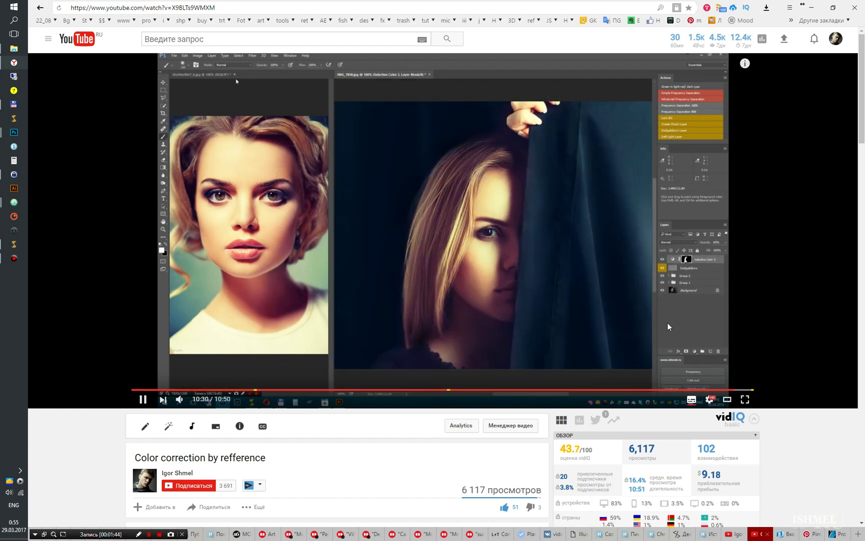
click(40, 8)
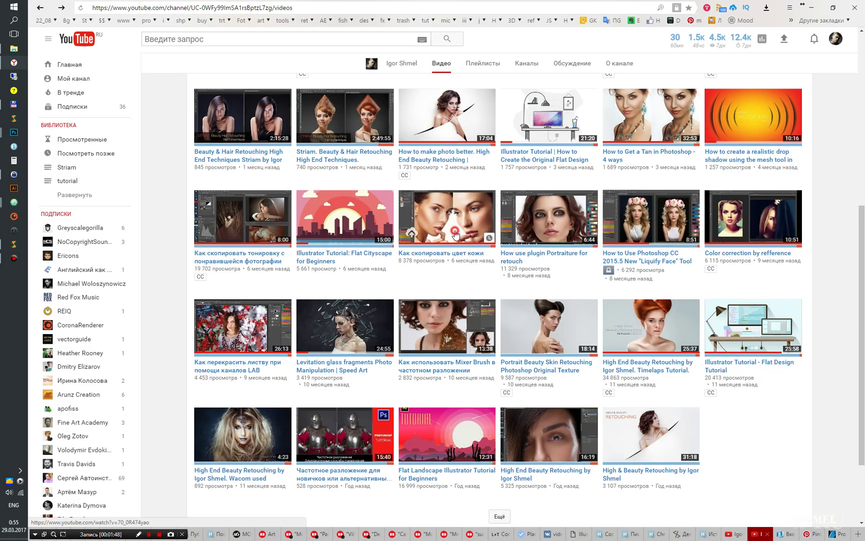
click(455, 234)
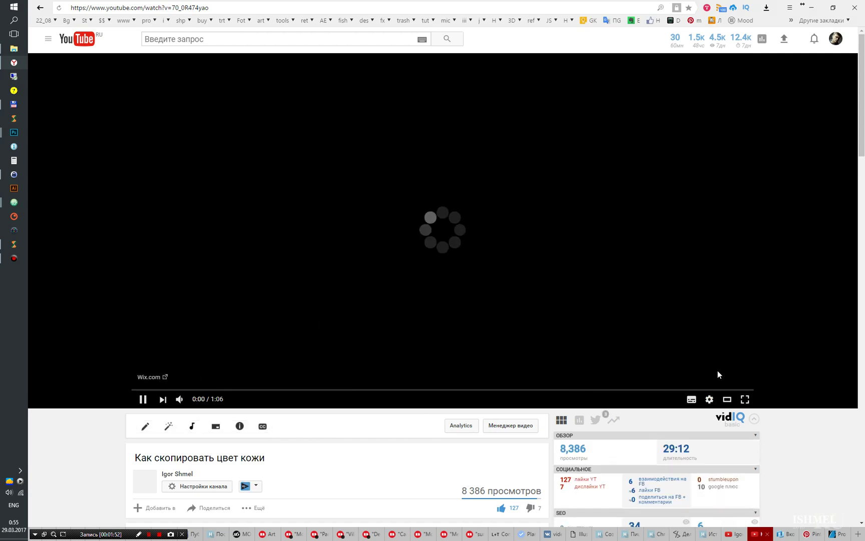
scroll(291, 411, down, 2)
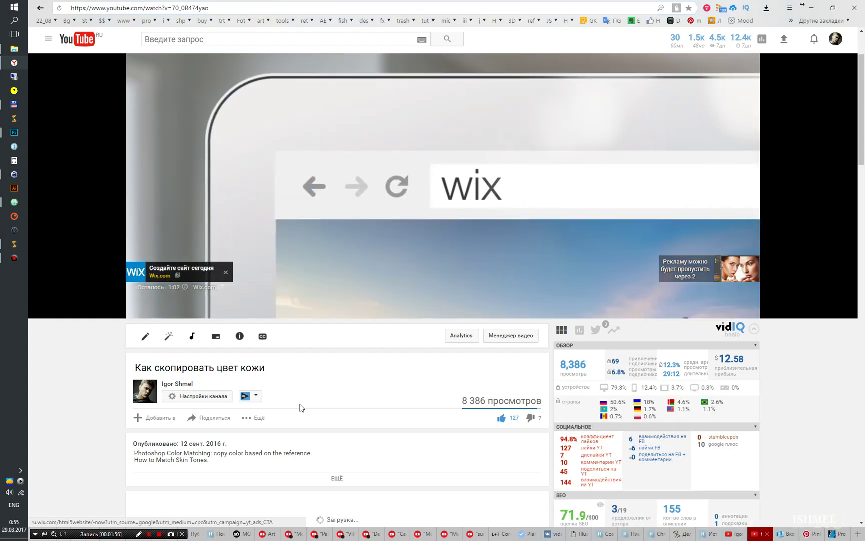
scroll(501, 360, up, 2)
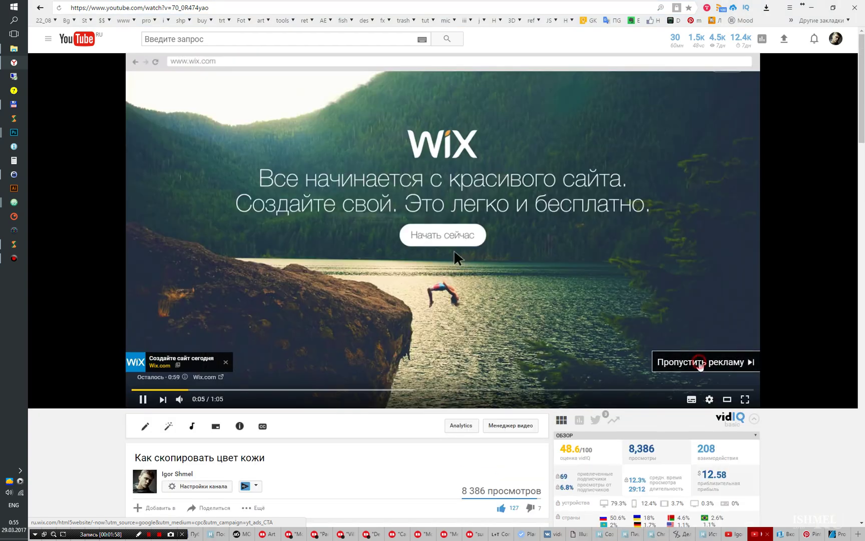
click(704, 364)
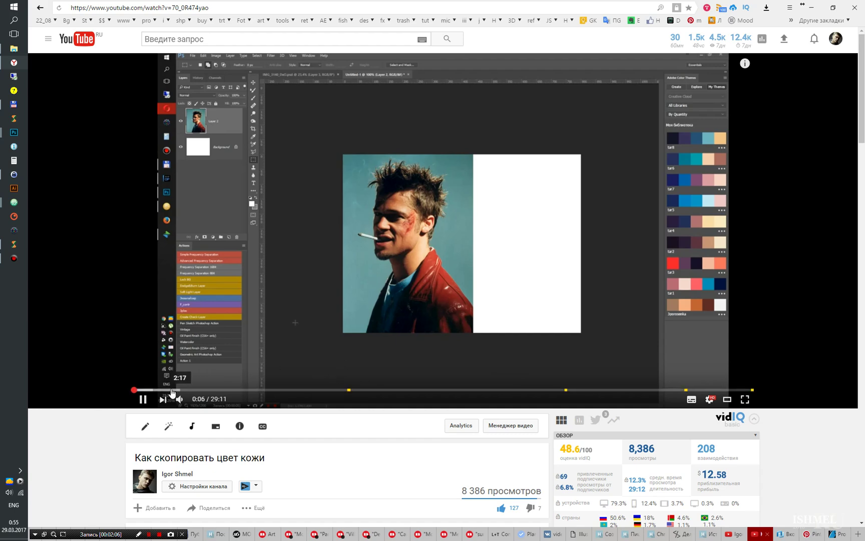
drag(172, 391, 200, 393)
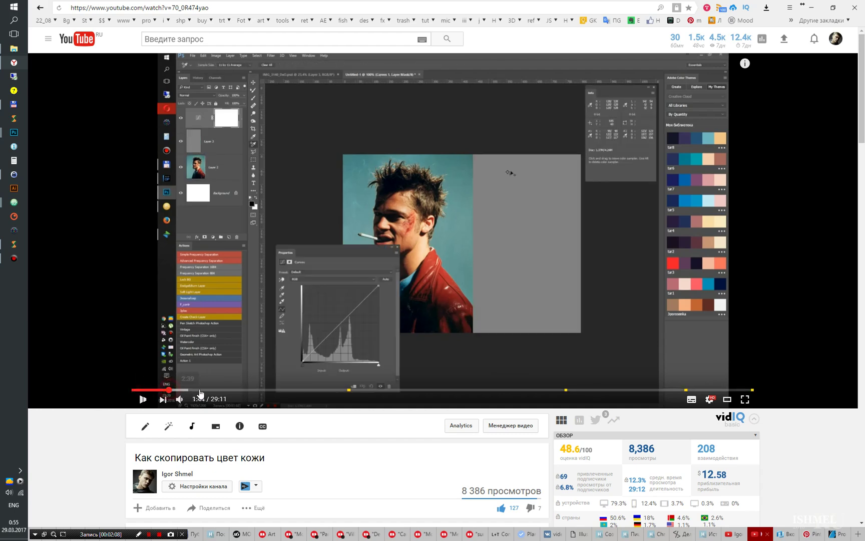
click(286, 389)
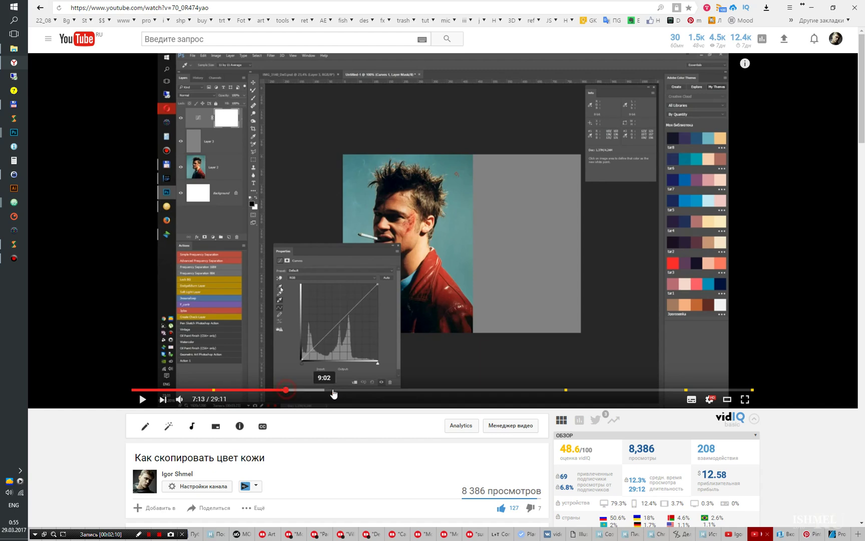
drag(334, 394, 645, 393)
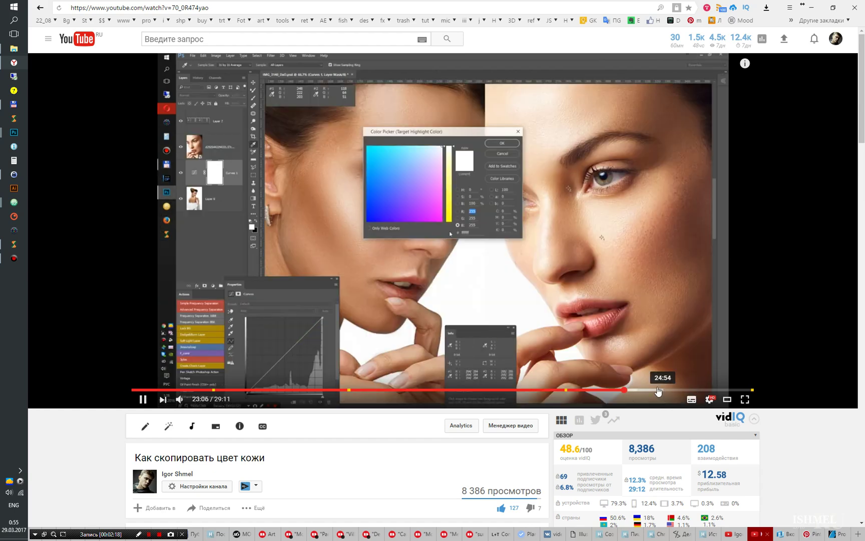
click(723, 391)
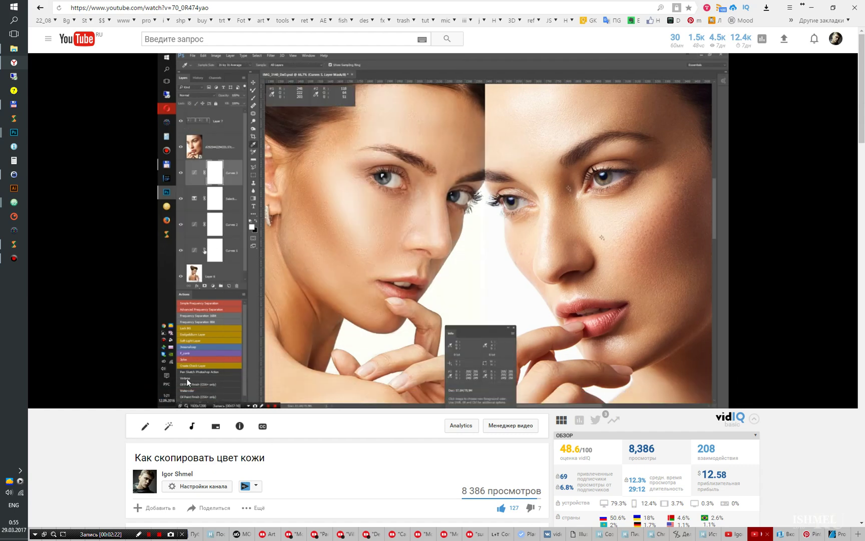
click(38, 8)
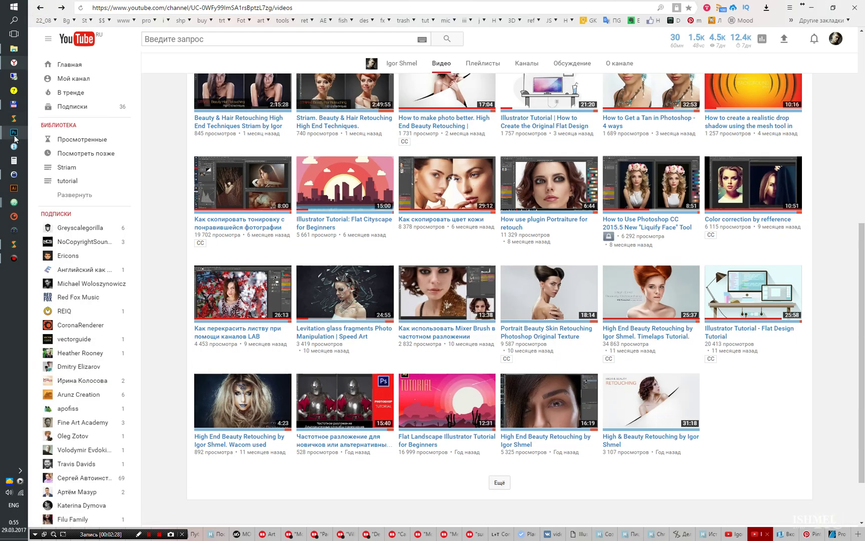
Bring up GraphicRiver's Pro Faded PS Action page in the browser for reference.
mouse_move(14, 132)
click(70, 161)
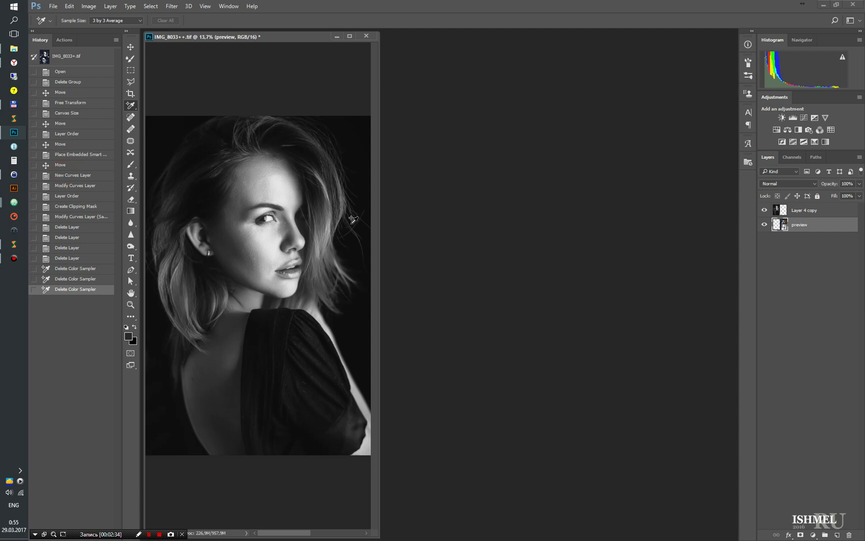
click(13, 62)
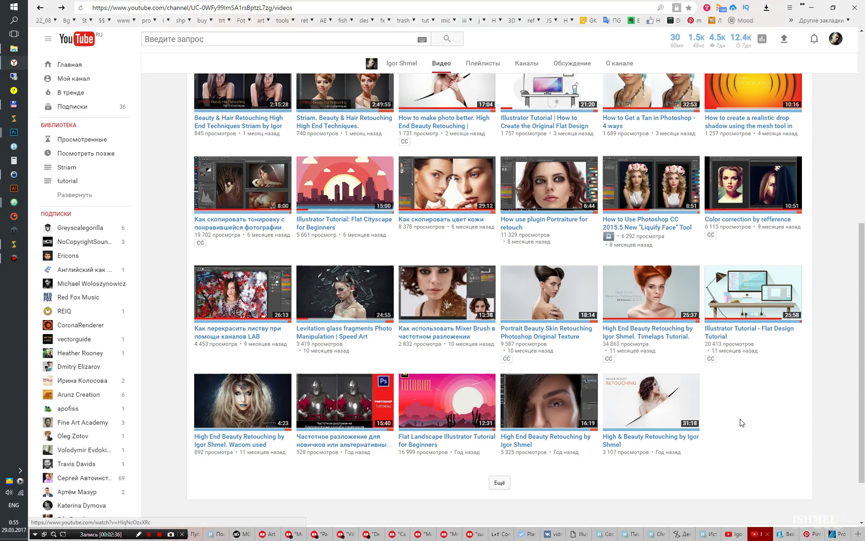
click(837, 533)
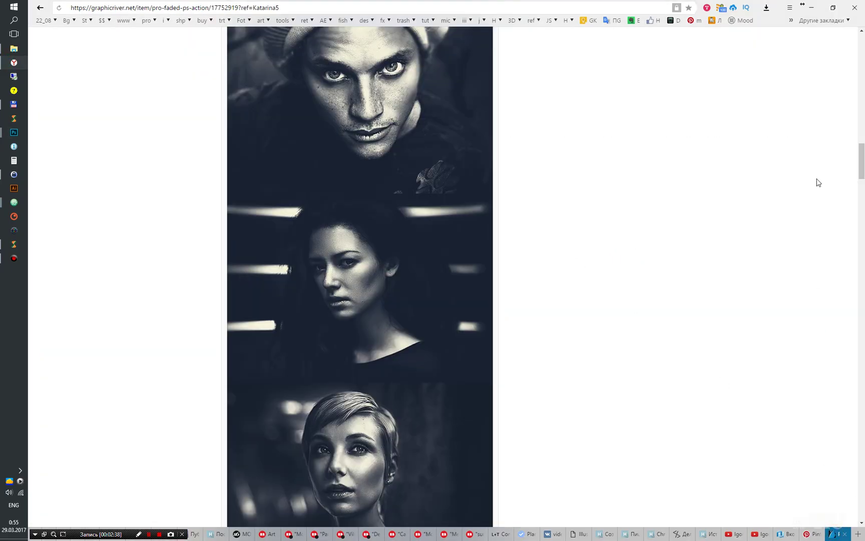
Scroll down the product page to the faded bluish portrait preview images.
drag(861, 168, 862, 66)
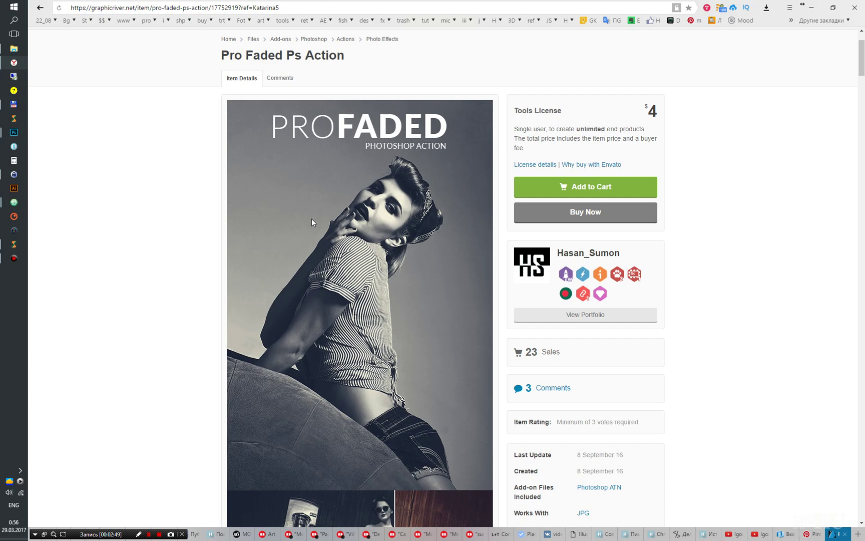
scroll(390, 309, down, 1)
scroll(390, 309, down, 5)
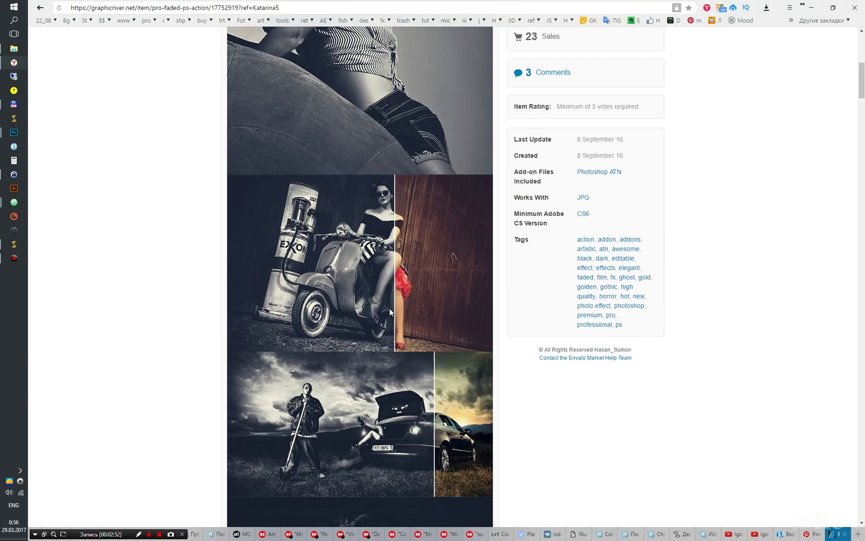
scroll(389, 310, down, 5)
scroll(389, 313, down, 4)
scroll(388, 314, down, 3)
scroll(387, 316, down, 5)
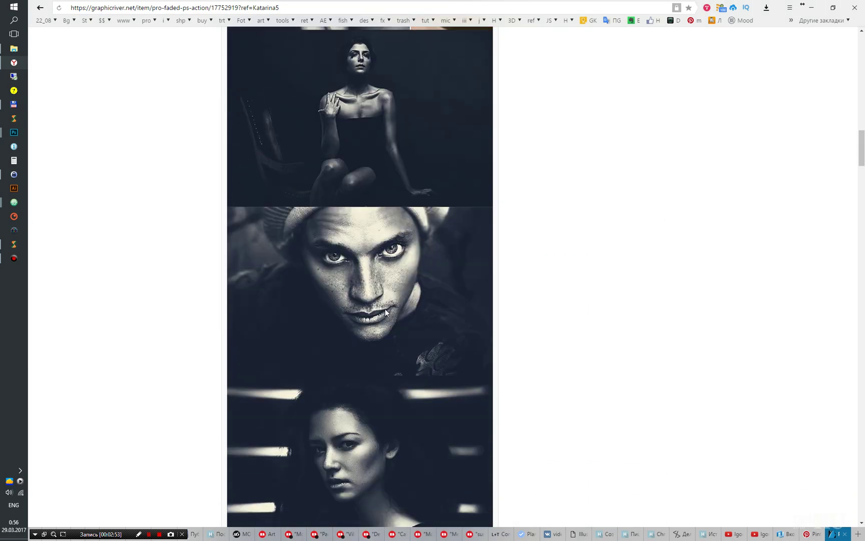
scroll(385, 311, down, 4)
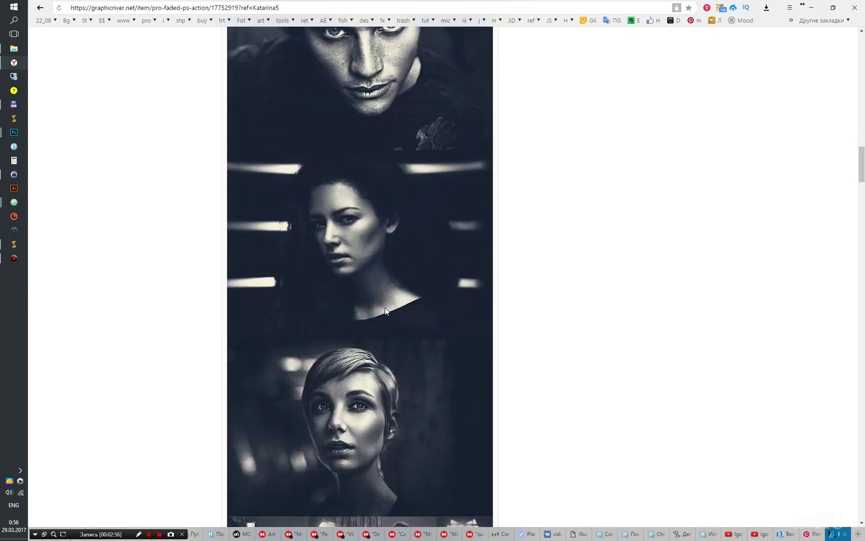
scroll(386, 310, down, 3)
scroll(385, 311, up, 6)
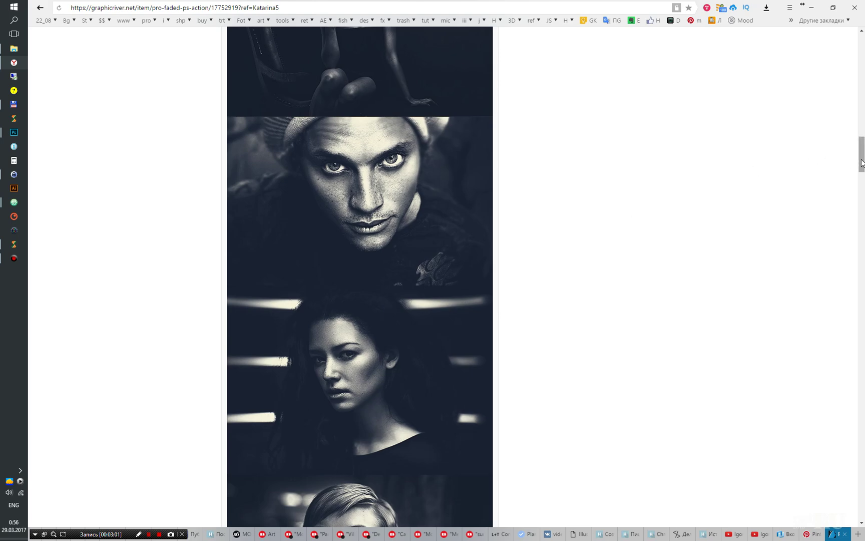
drag(862, 160, 861, 165)
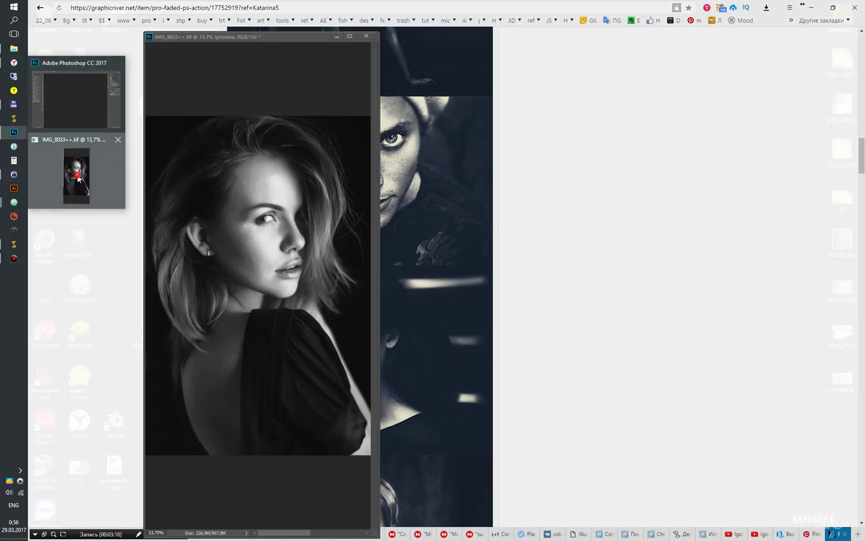
Bring the Photoshop document forward and widen its window to show the whole canvas.
click(78, 179)
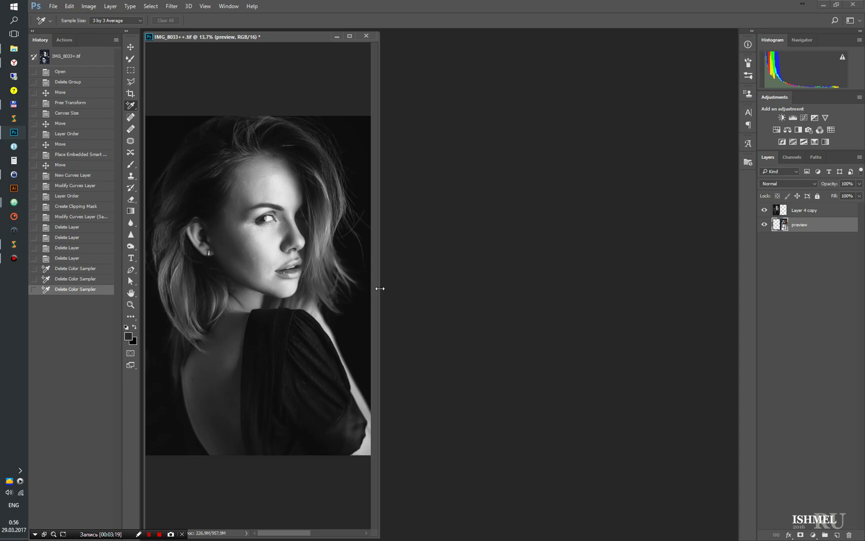
click(9, 63)
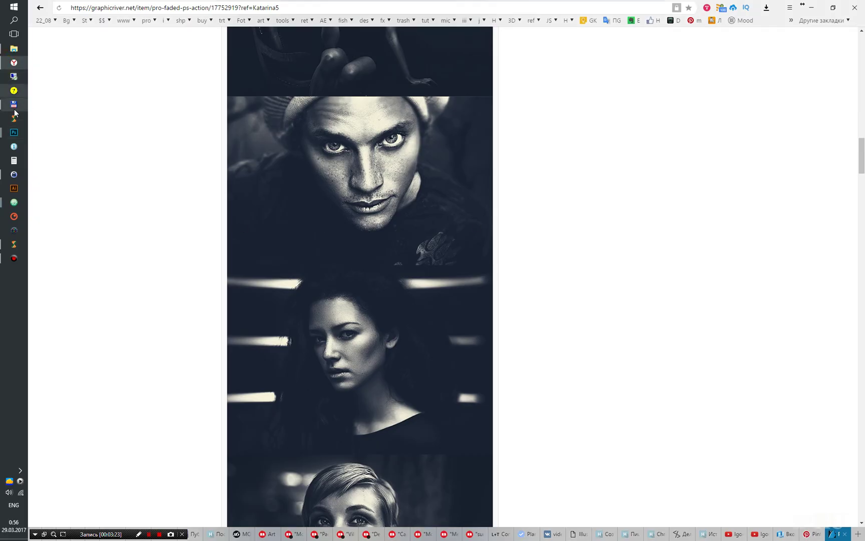
mouse_move(13, 132)
click(75, 175)
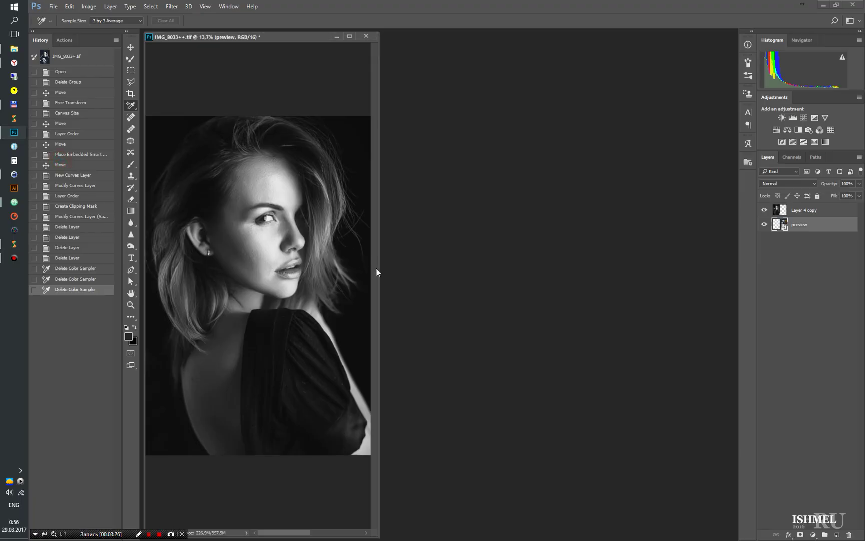
drag(379, 273, 710, 272)
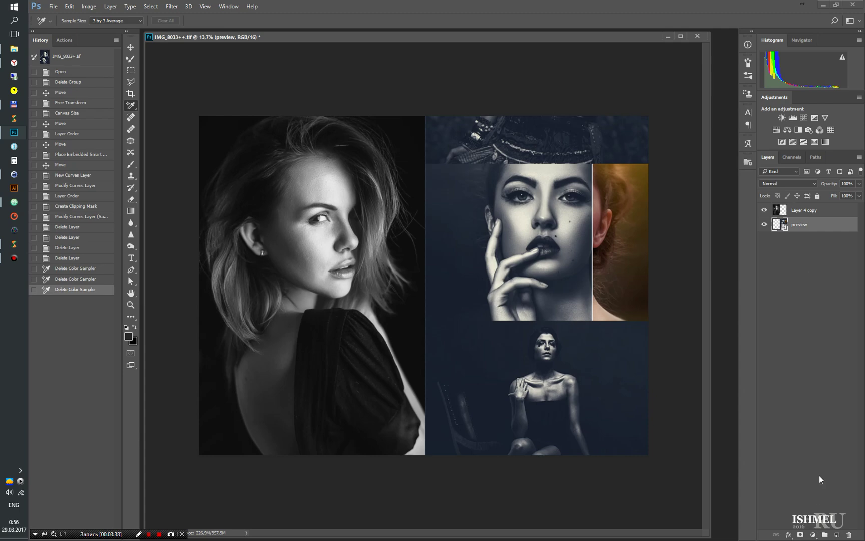
click(813, 536)
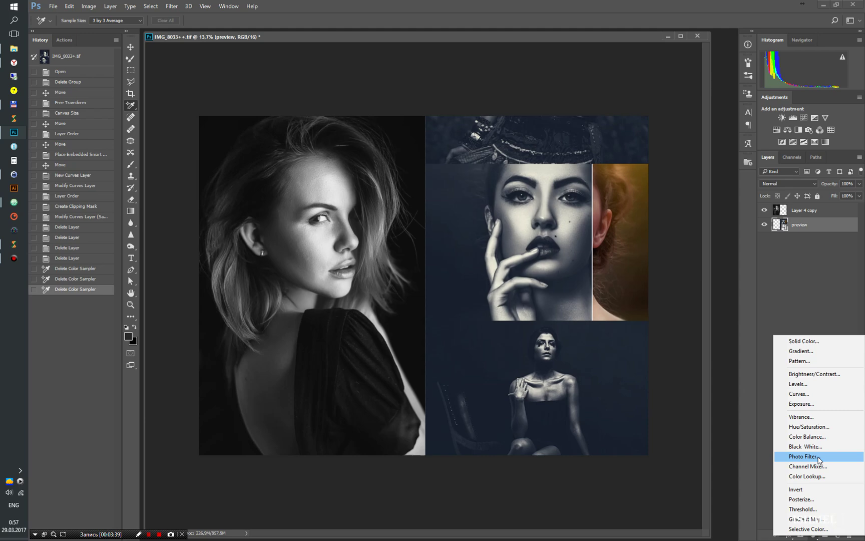
Add a Curves adjustment layer, pick its black-point eyedropper and show the Info panel.
click(807, 394)
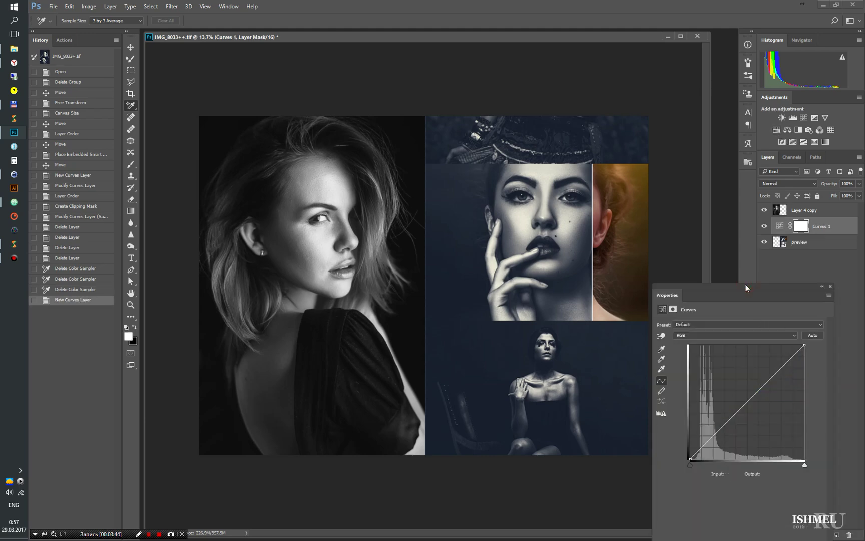
drag(747, 284, 716, 271)
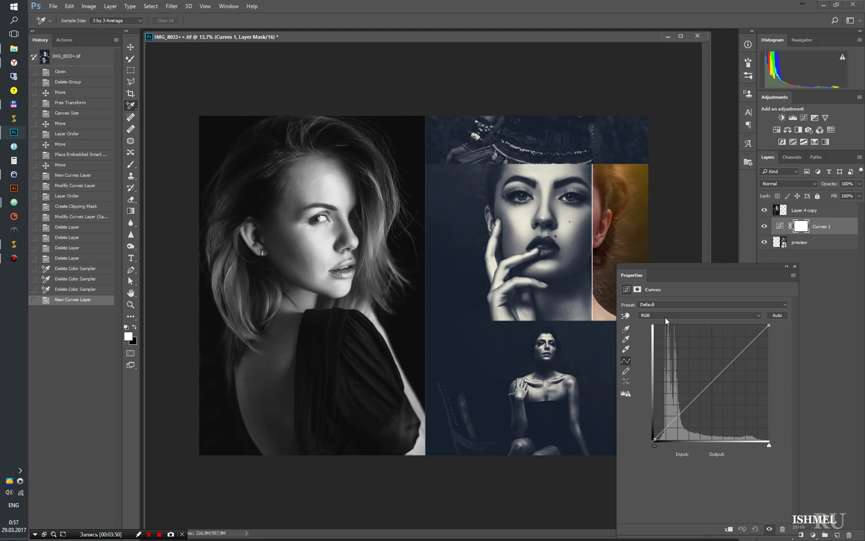
click(626, 330)
click(746, 48)
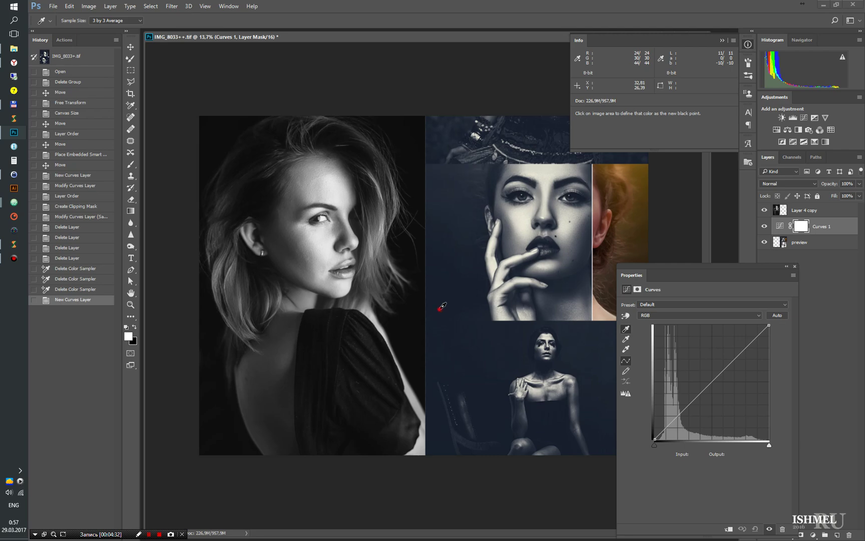
Sample the black point from a dark collage area and the white point from the middle portrait's highlights.
click(440, 308)
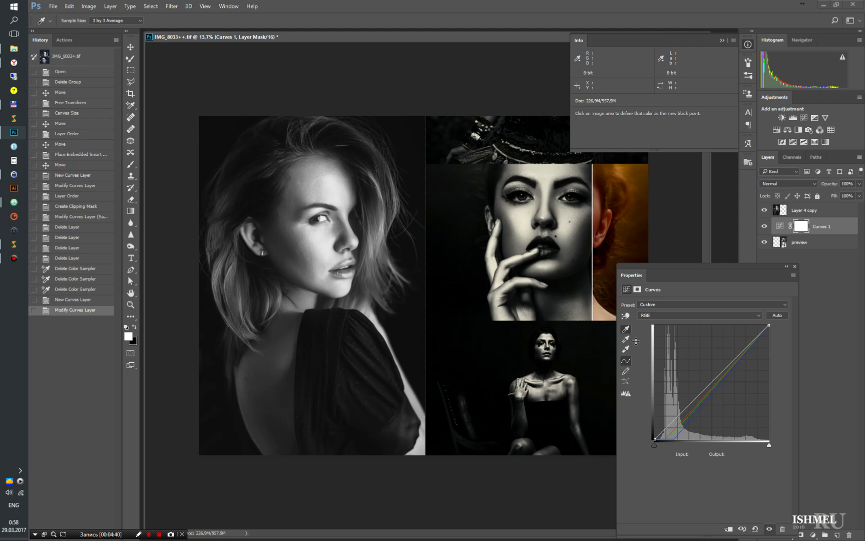
click(626, 349)
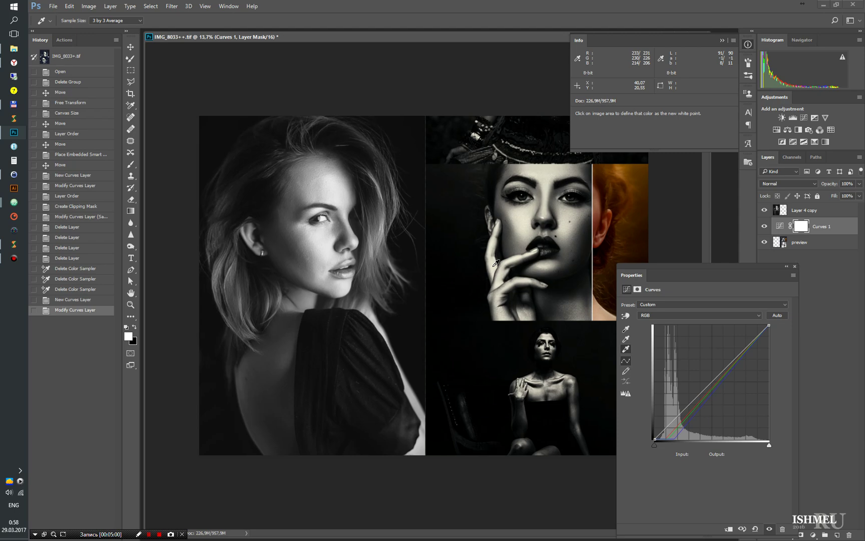
click(495, 264)
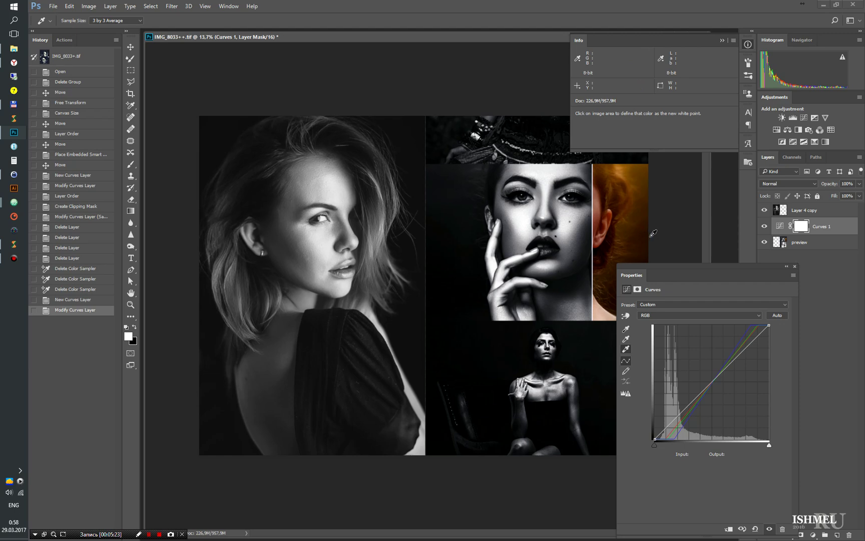
click(683, 316)
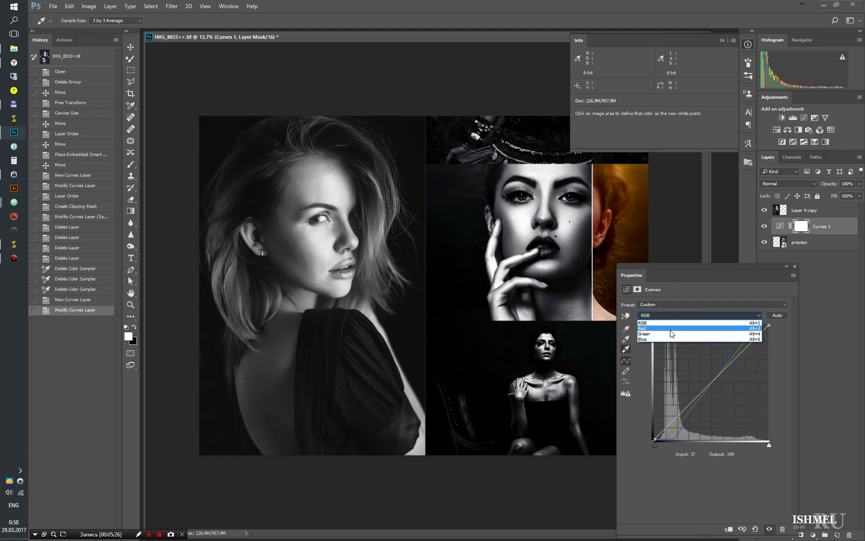
Set the Red curve's black point to input 0, output 24.
click(671, 328)
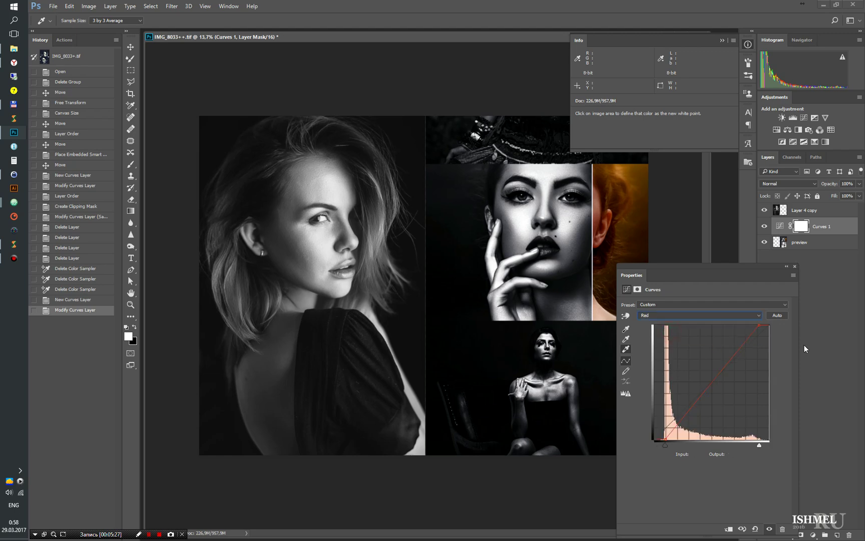
click(664, 439)
double_click(697, 454)
text(0)
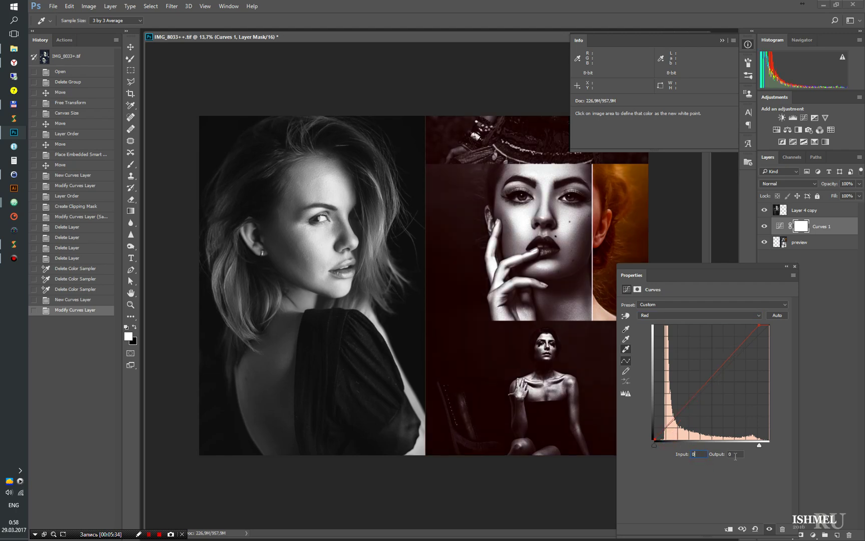
click(735, 454)
text(24)
Set the Red curve's white point to input 255, output 244.
click(759, 325)
drag(703, 453, 676, 454)
text(255)
double_click(734, 453)
text(244)
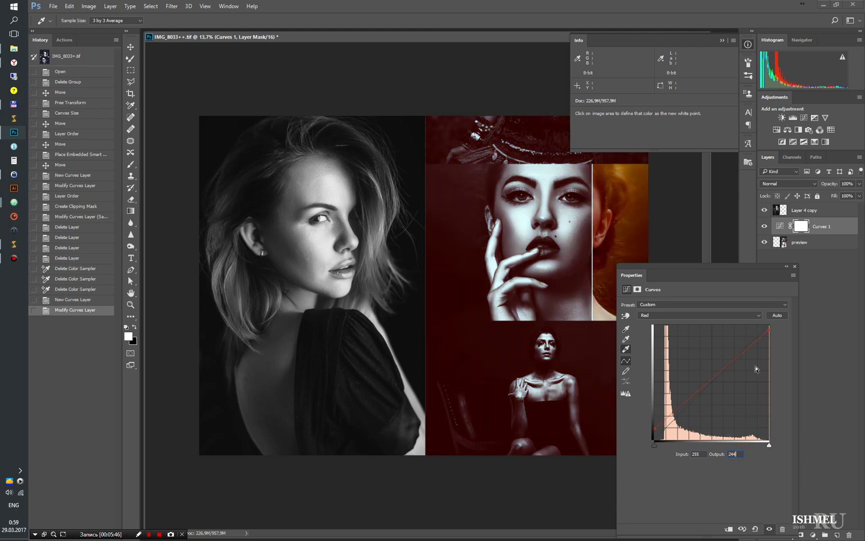
click(757, 315)
click(797, 360)
click(755, 314)
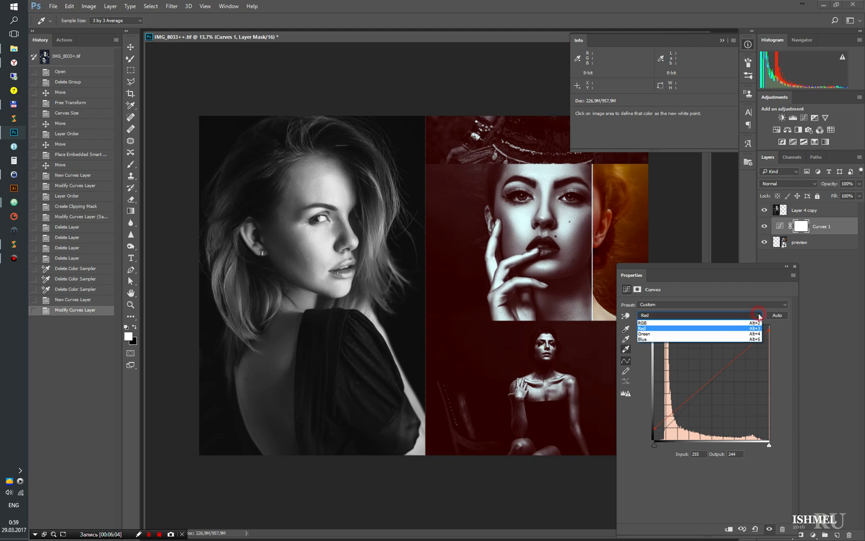
click(746, 333)
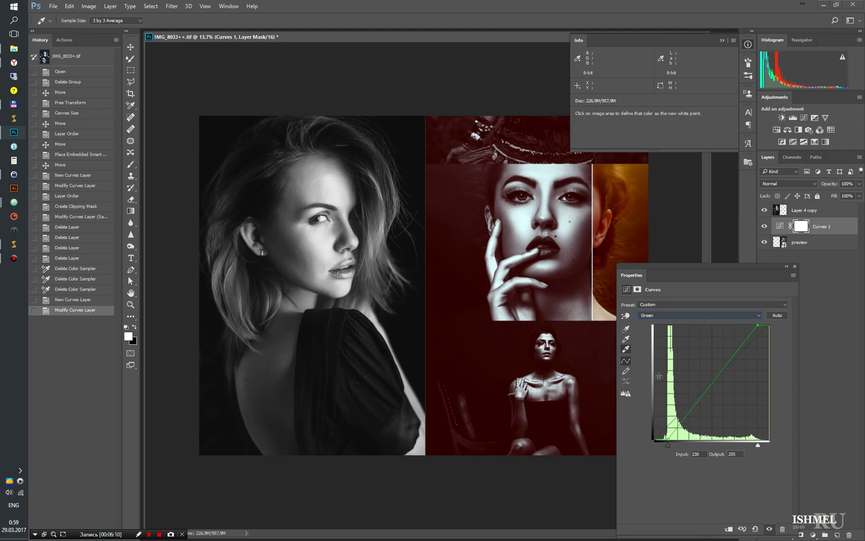
Set the Green curve's black point to input 0, output 30 and its white point input to 255.
click(669, 439)
double_click(701, 454)
text(0)
key(Tab)
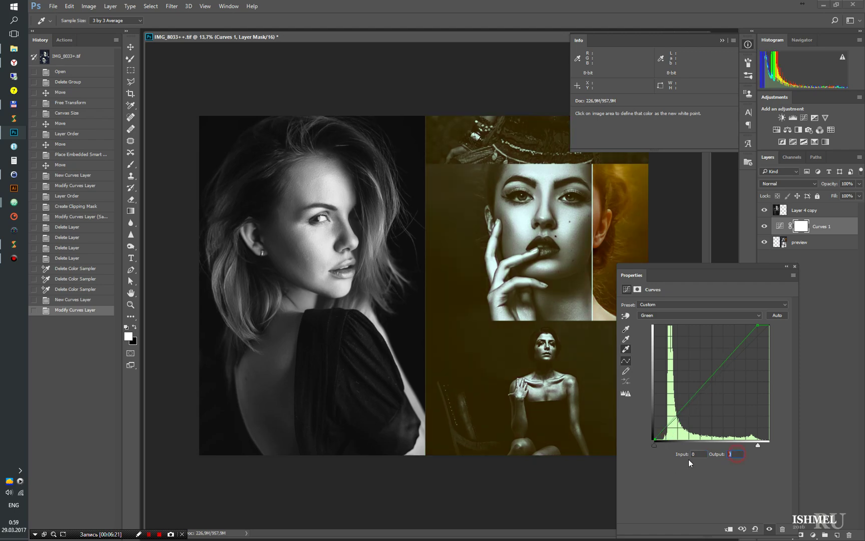
text(30)
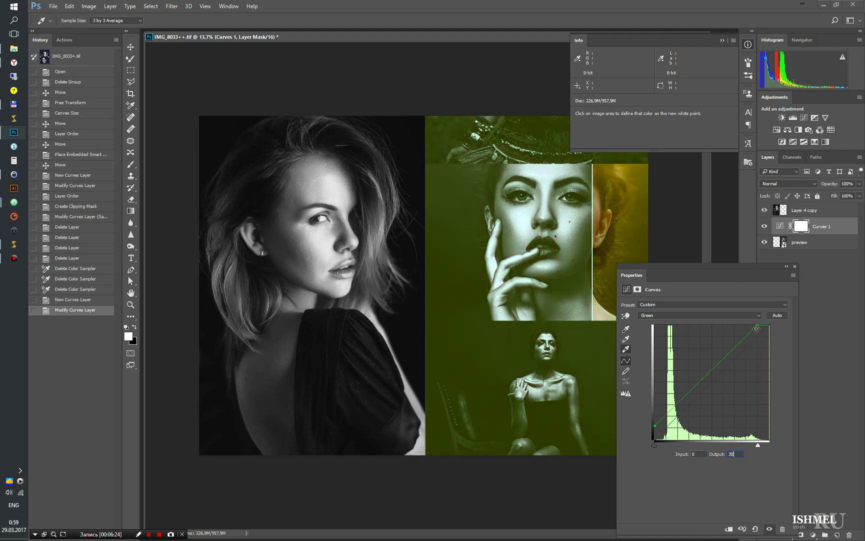
click(758, 326)
drag(703, 455, 685, 454)
text(255)
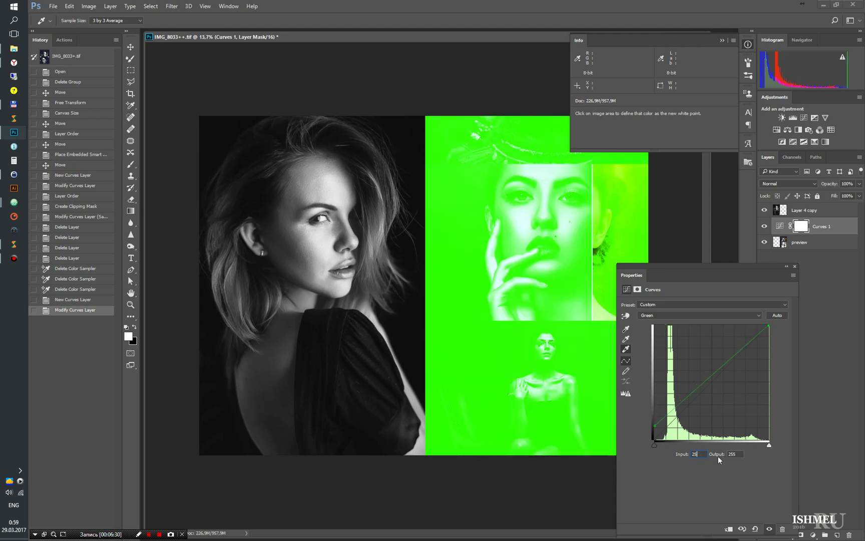
double_click(734, 453)
Give the Green white point output 230, then set the Blue black point to input 0, output 44.
text(230)
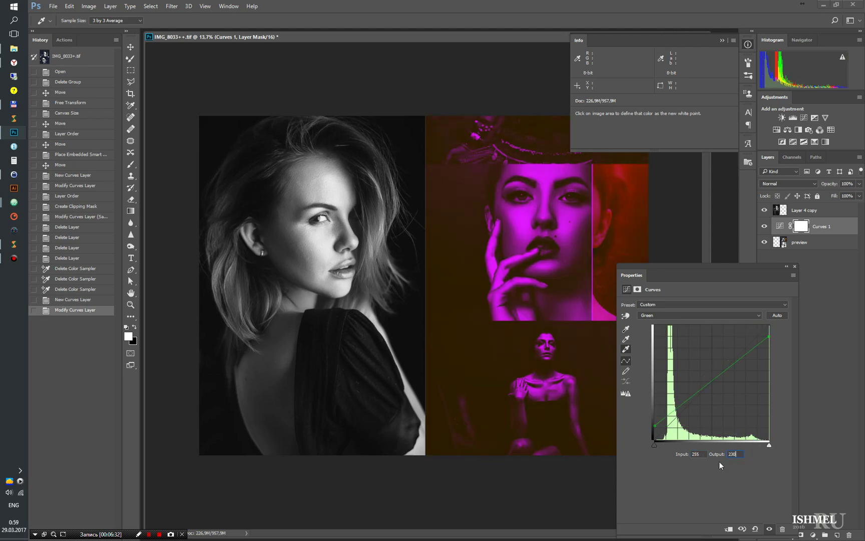
click(681, 311)
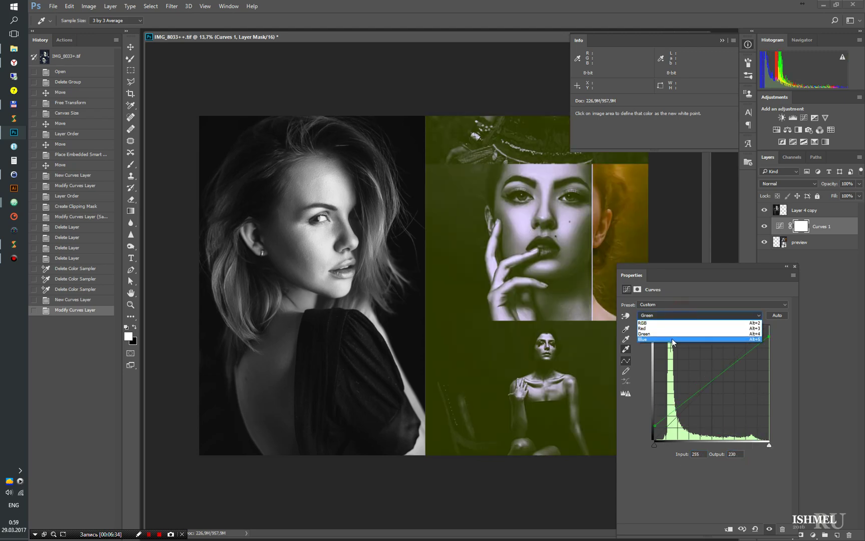
click(672, 339)
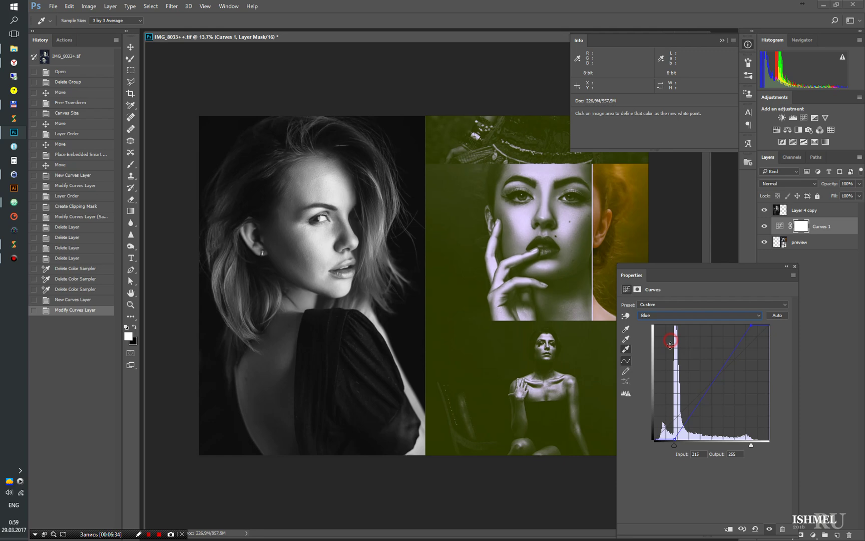
click(675, 439)
click(697, 453)
text(0)
key(Tab)
text(44)
key(Return)
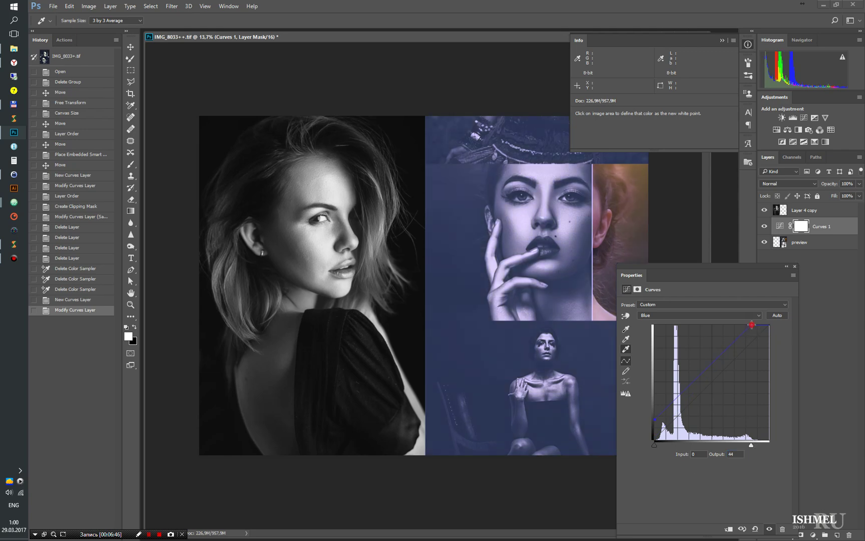
Set the Blue curve's white point to input 255, output 215, and return to the RGB curve.
click(752, 324)
click(701, 453)
double_click(700, 453)
text(55)
double_click(734, 454)
text(1)
double_click(734, 454)
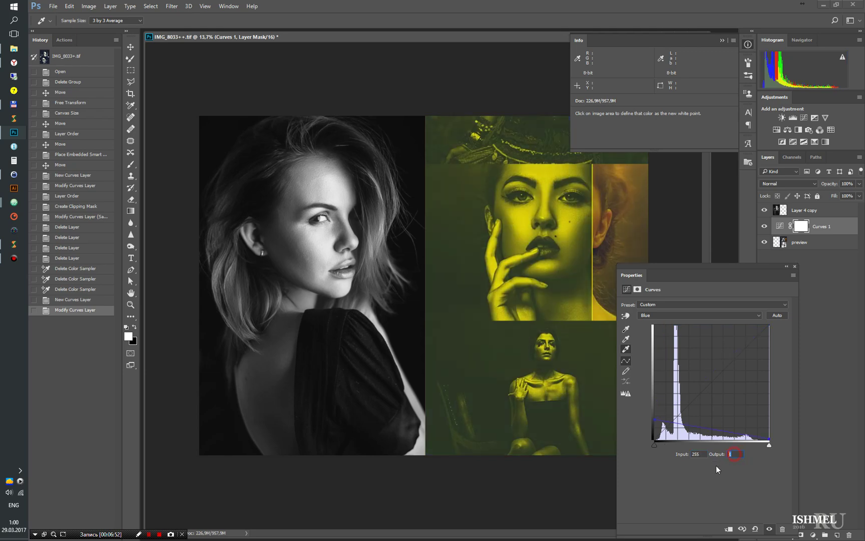
text(15)
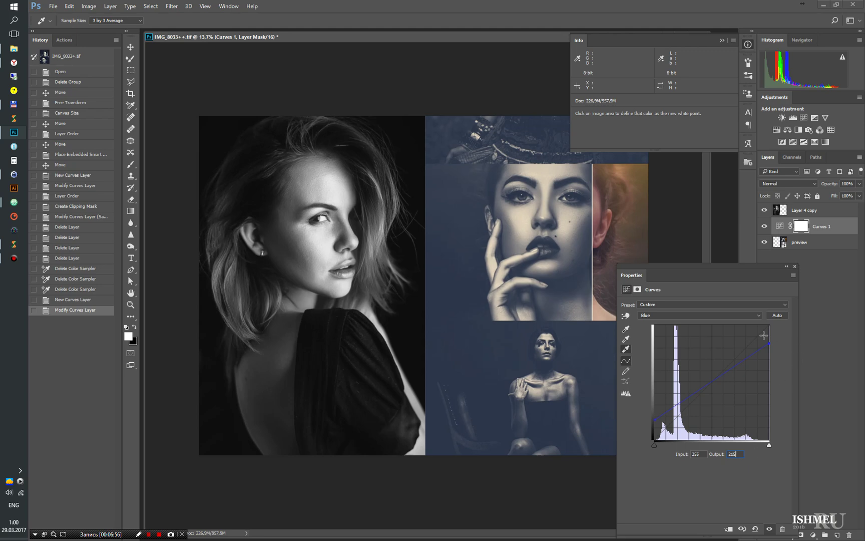
click(745, 316)
click(744, 316)
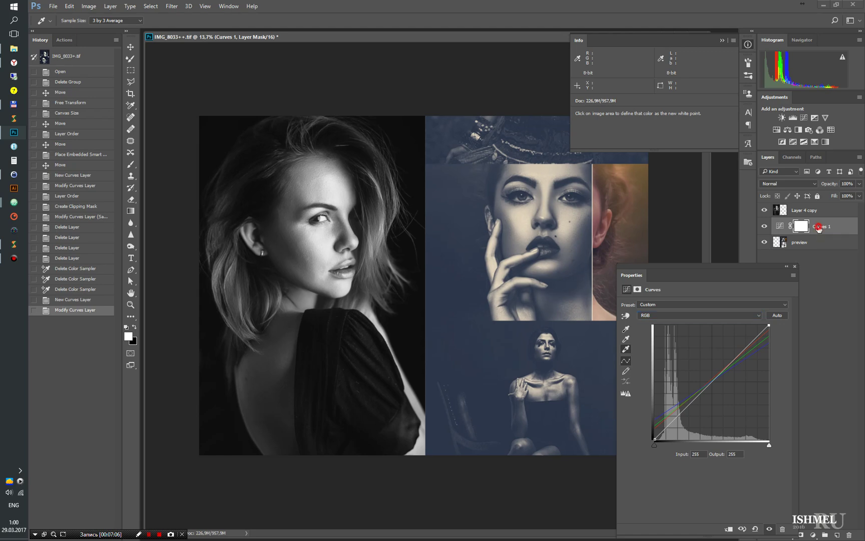
Move Curves 1 above Layer 4 copy and clip it to that layer.
drag(819, 229, 819, 225)
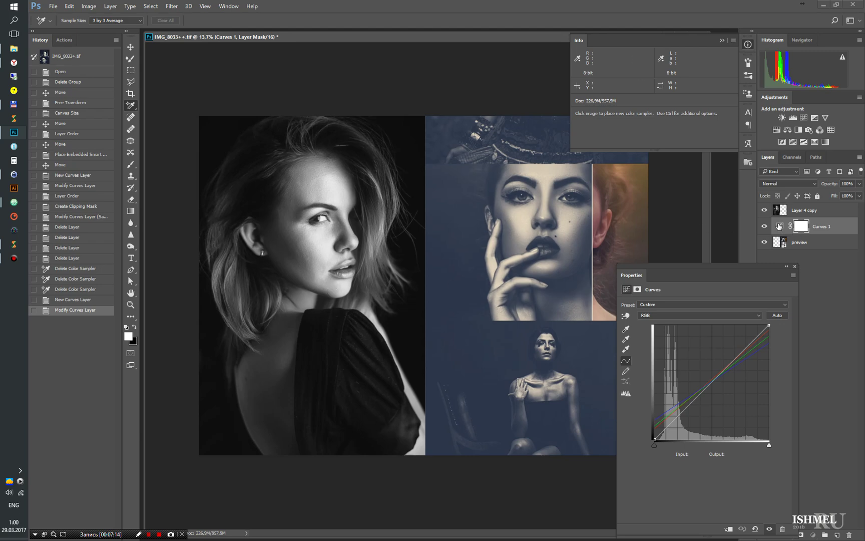
drag(779, 226, 780, 206)
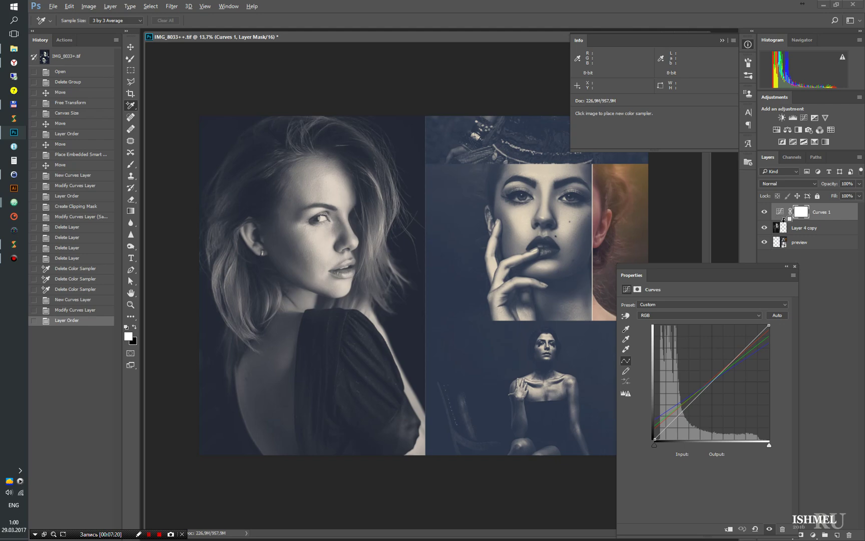
alt+click(784, 219)
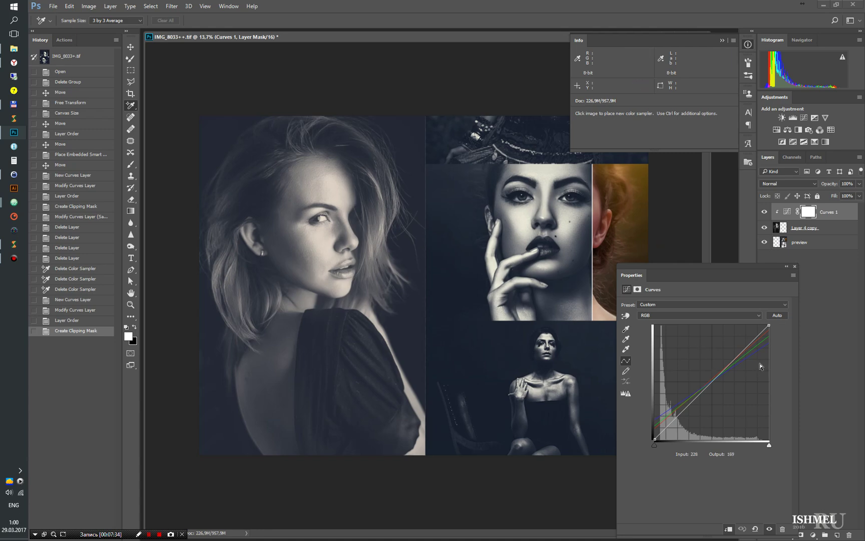
drag(700, 264, 722, 264)
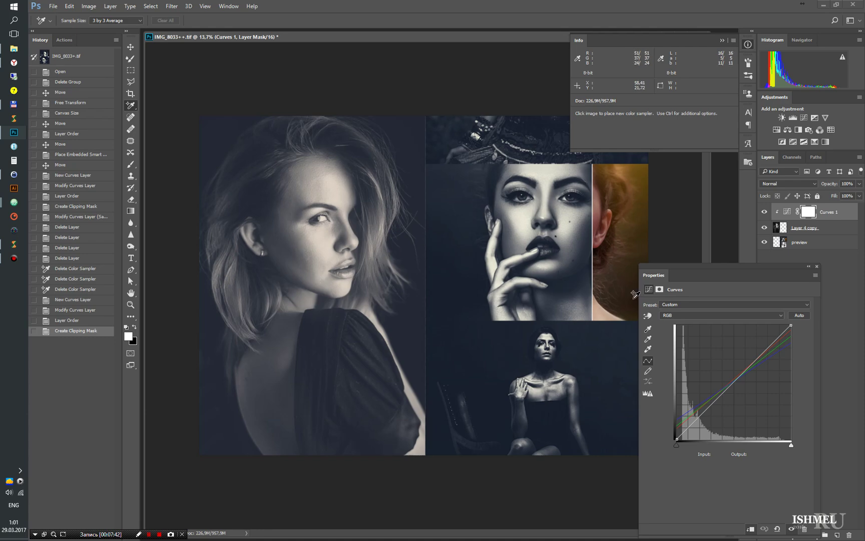
With the targeted-adjustment tool, darken the portrait's shadows, brighten its highlights, and nudge the shadow point lower.
click(702, 314)
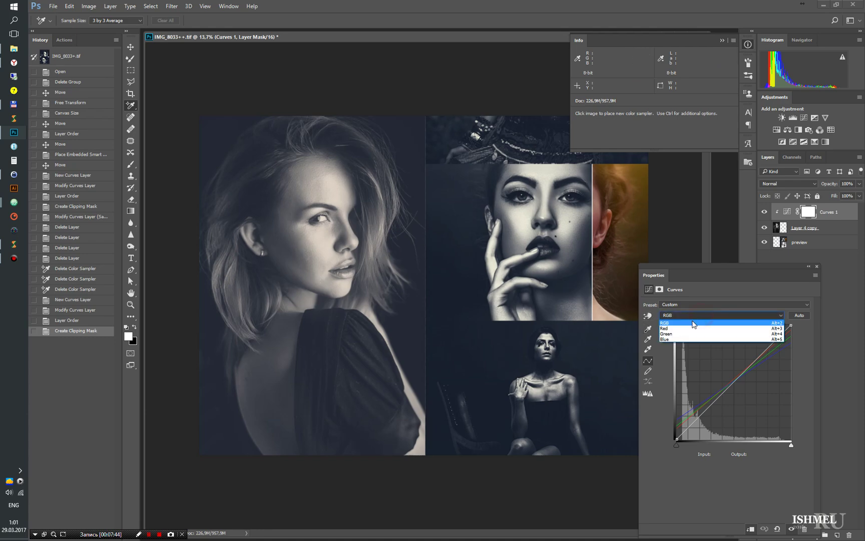
click(647, 316)
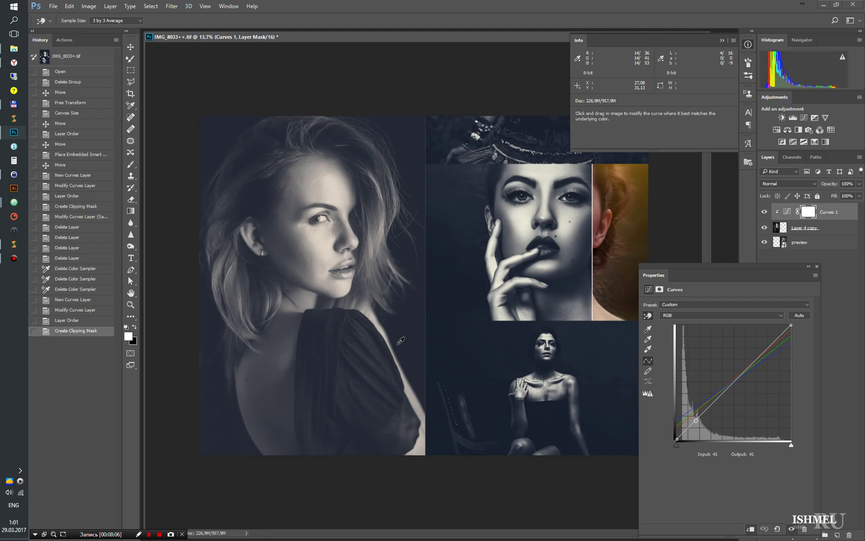
click(401, 340)
drag(400, 342, 401, 349)
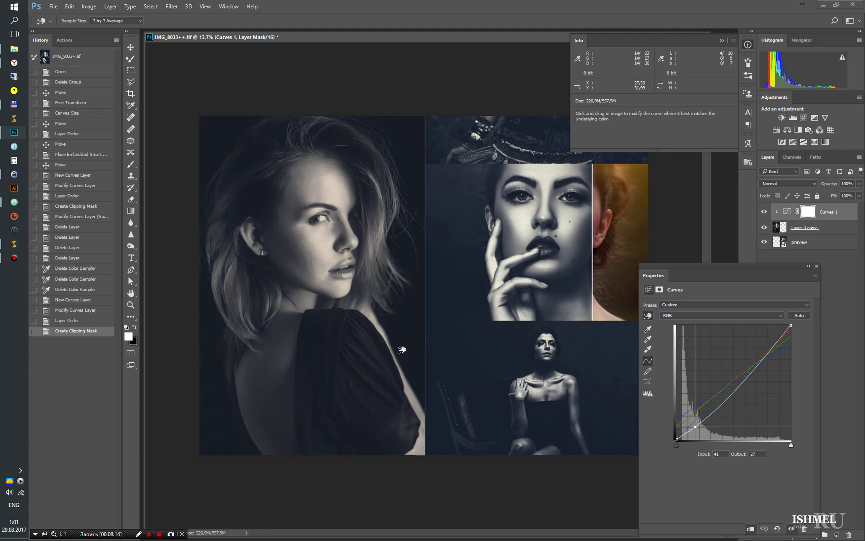
drag(401, 350, 402, 350)
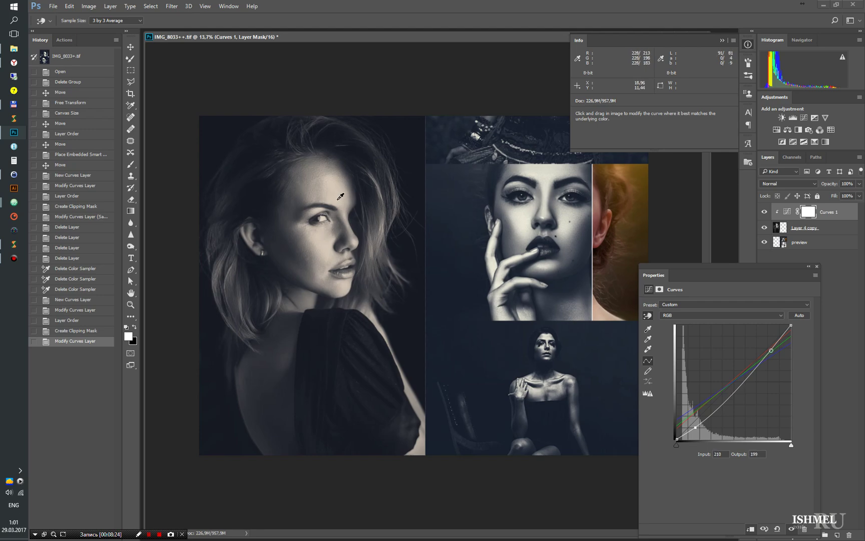
drag(339, 198, 339, 187)
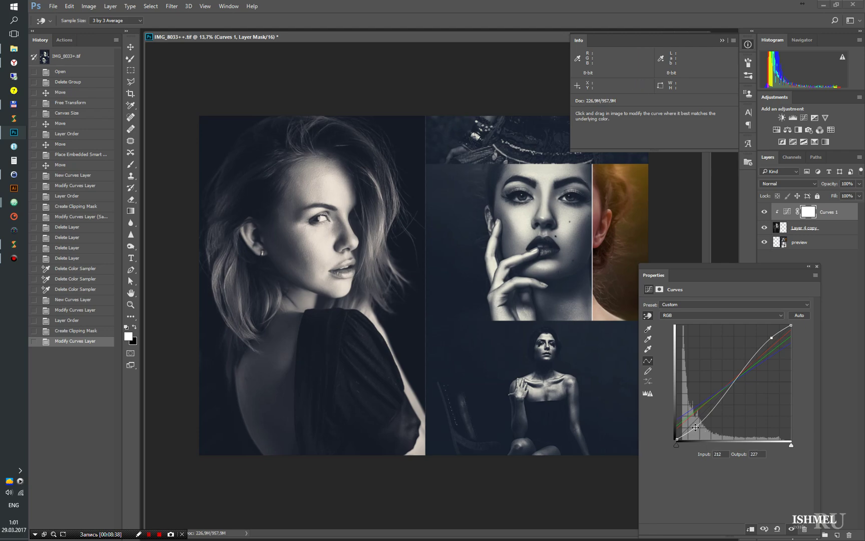
click(696, 427)
key(Down)
key(Down)
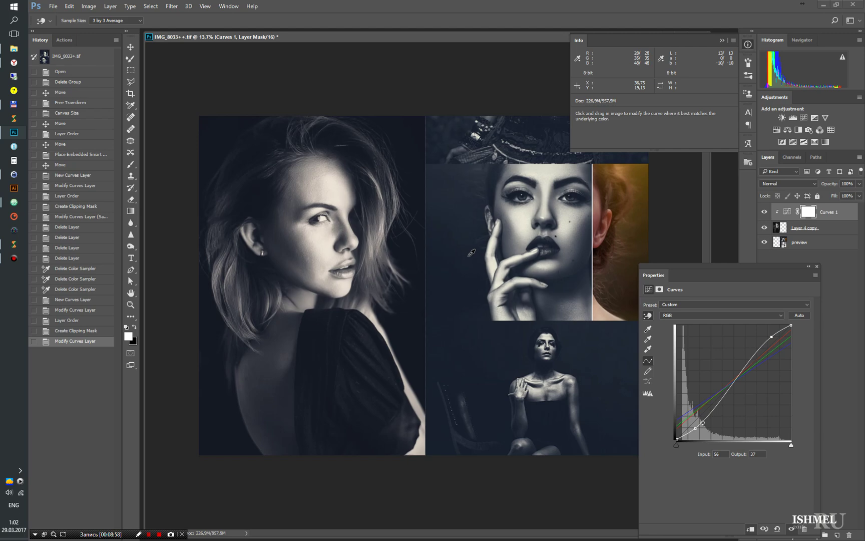
Raise the Blue channel curve's black point to output 46 so shadows turn bluish.
click(726, 315)
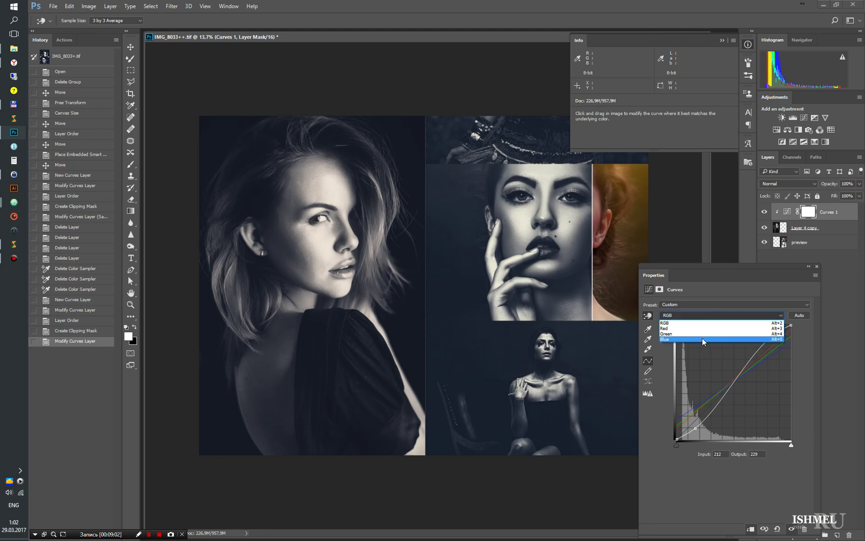
click(702, 339)
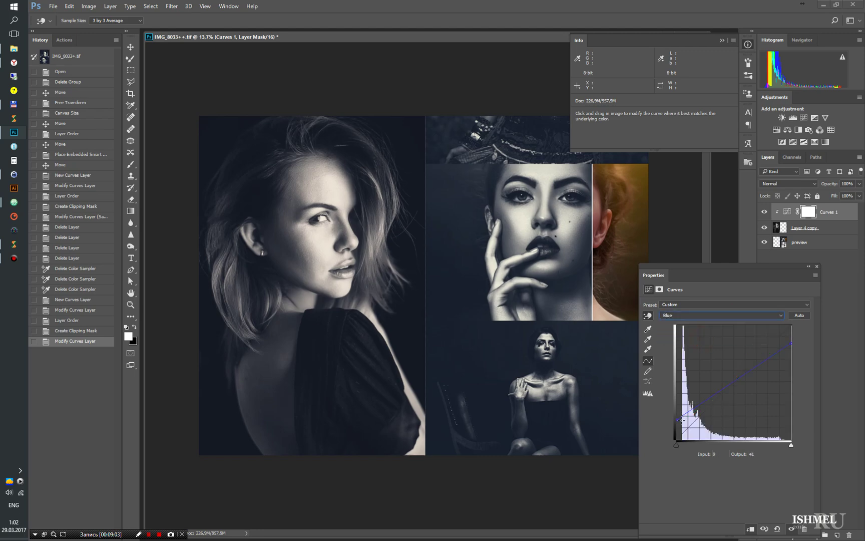
drag(681, 420, 675, 419)
key(Up)
key(Up)
key(Up)
key(Down)
key(Down)
click(790, 344)
click(739, 318)
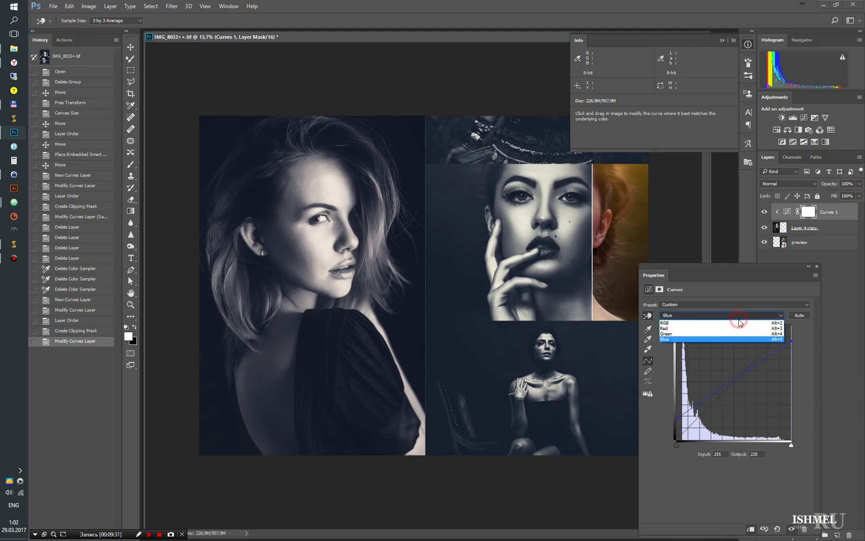
Lift the Green channel curve's black point to output 32.
click(718, 335)
drag(676, 429, 677, 426)
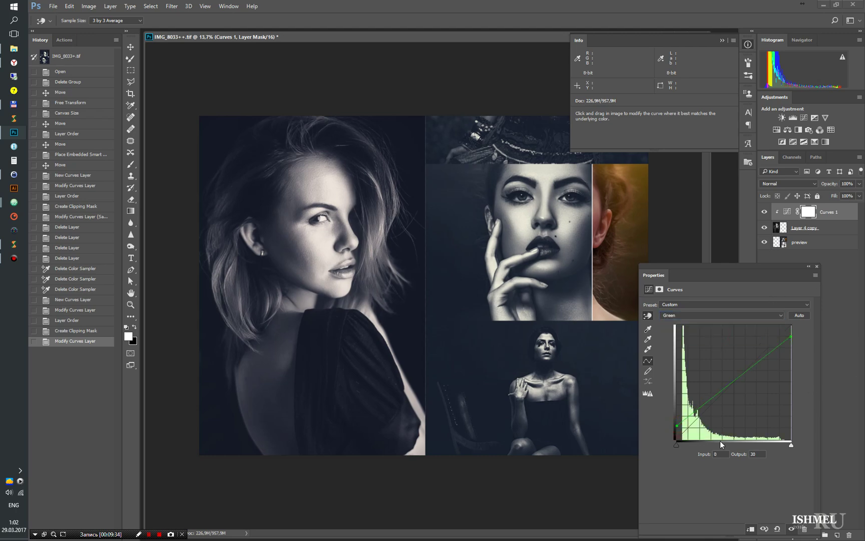
key(Up)
key(Up)
key(Up)
key(Down)
key(Down)
click(791, 337)
Lower the Green curve's highlight point to output 228.
key(Down)
key(Up)
key(Down)
Lower the Red channel curve's highlight point to output 239.
click(755, 315)
click(739, 330)
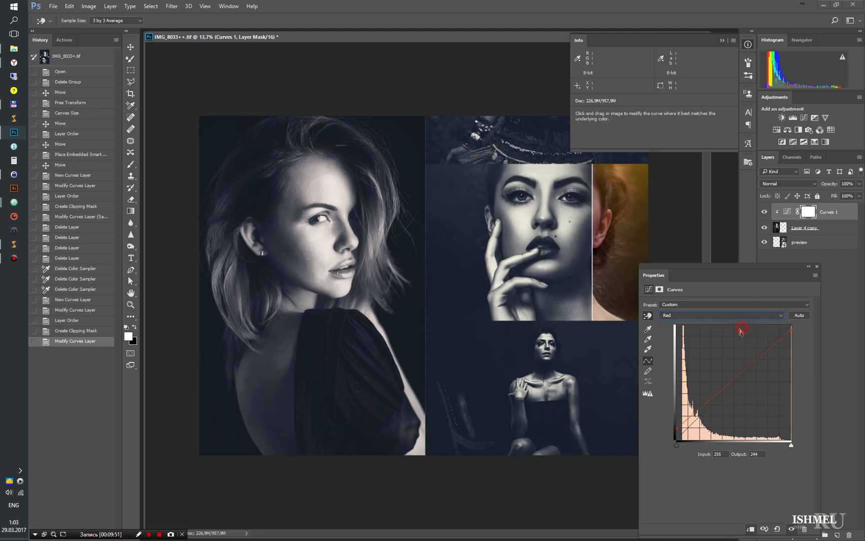
click(791, 330)
key(Down)
key(Down)
key(Down)
key(Down)
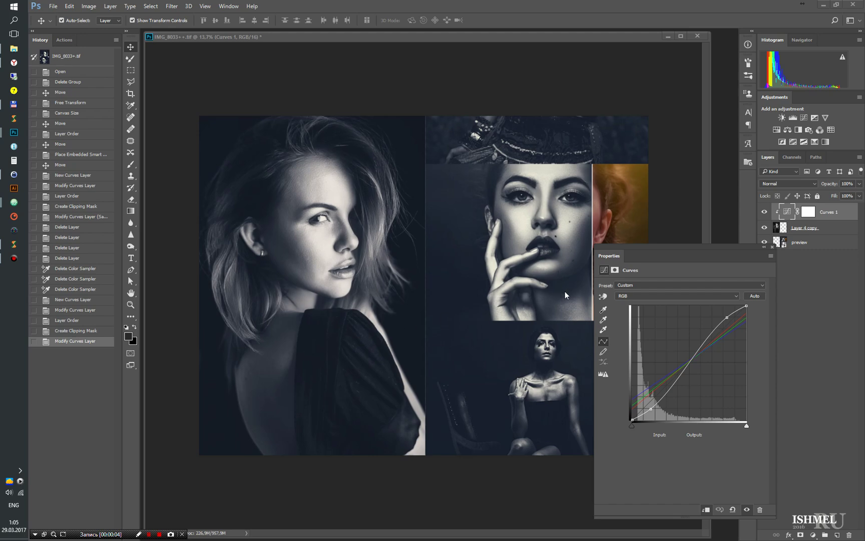
Nudge the Curves Properties panel aside and bring up GraphicRiver's Pro Faded page.
drag(666, 247, 670, 249)
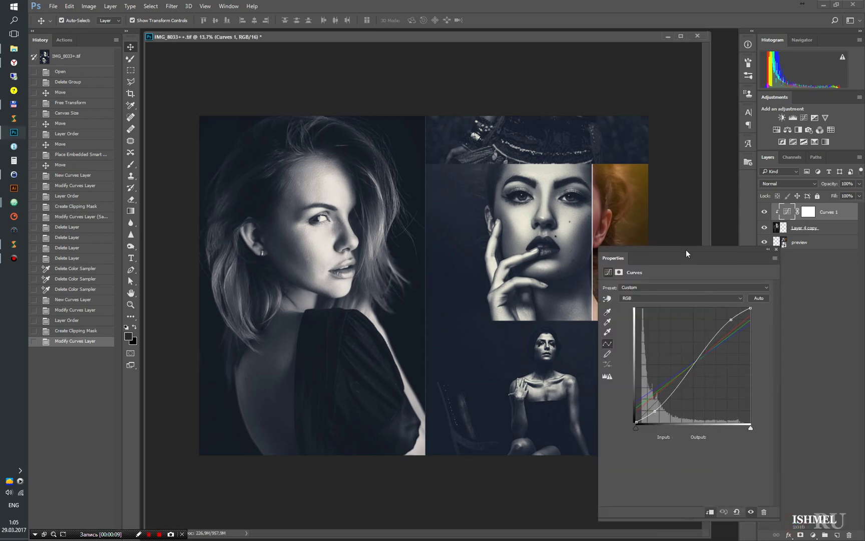
drag(687, 251, 697, 250)
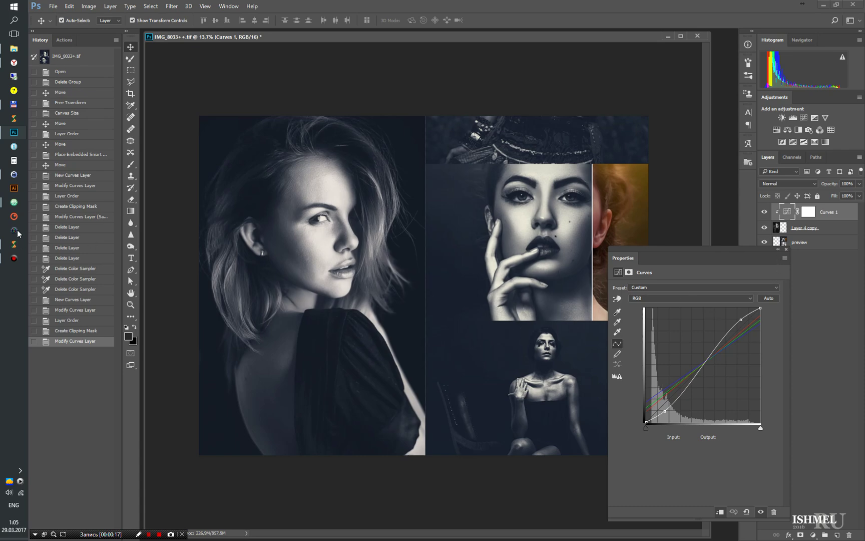
click(14, 62)
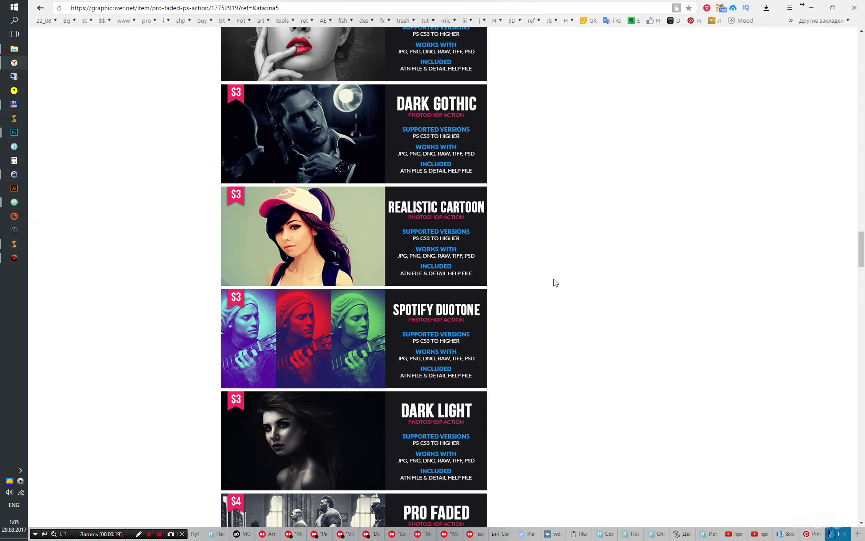
Scroll GraphicRiver up to the PRO FADED previews, then return to the Photoshop collage.
scroll(556, 280, up, 7)
scroll(563, 276, up, 5)
scroll(563, 276, down, 5)
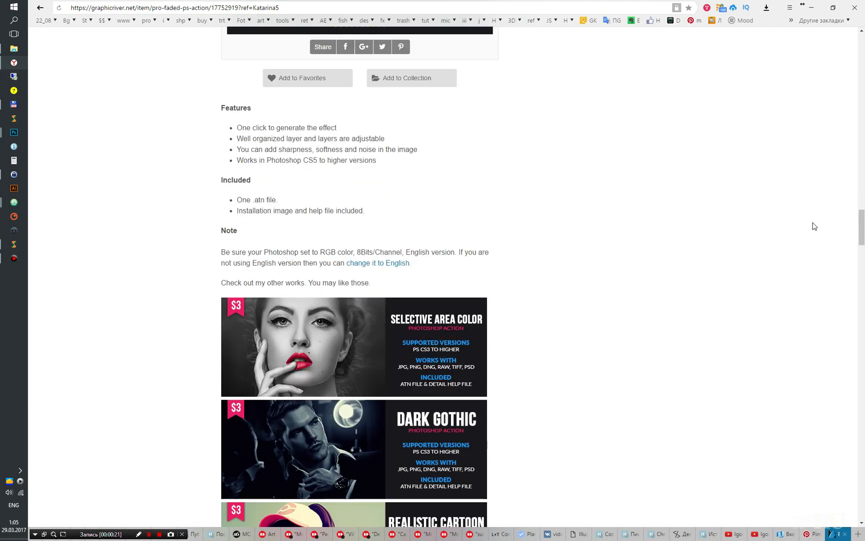
mouse_move(861, 228)
mouse_down()
mouse_move(862, 39)
mouse_move(863, 152)
mouse_up()
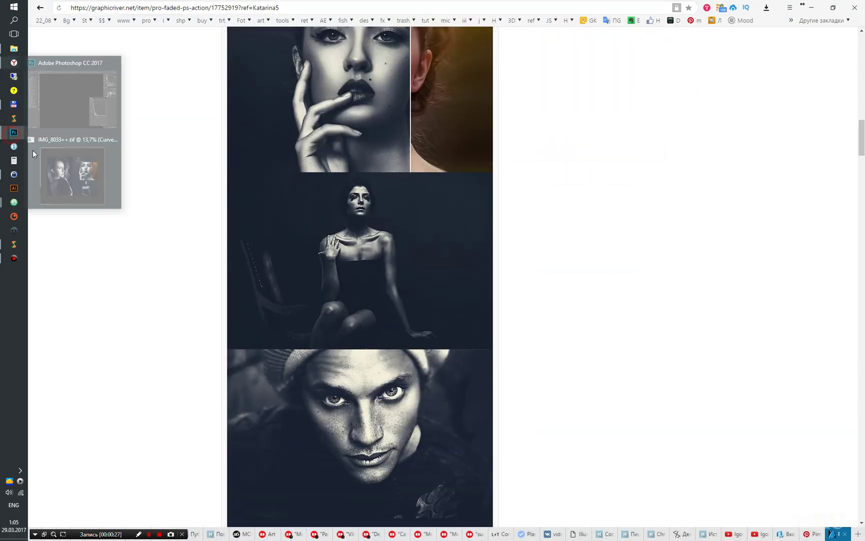
click(45, 160)
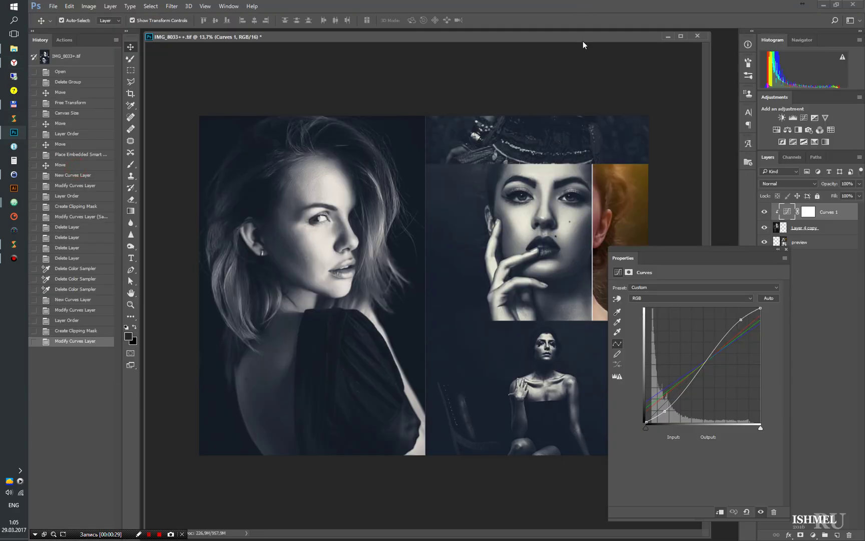
Float _MG_0752.jpg in its own window beside the collage and close Properties.
mouse_move(583, 45)
mouse_down()
mouse_move(398, 83)
mouse_move(377, 58)
mouse_move(352, 53)
mouse_up()
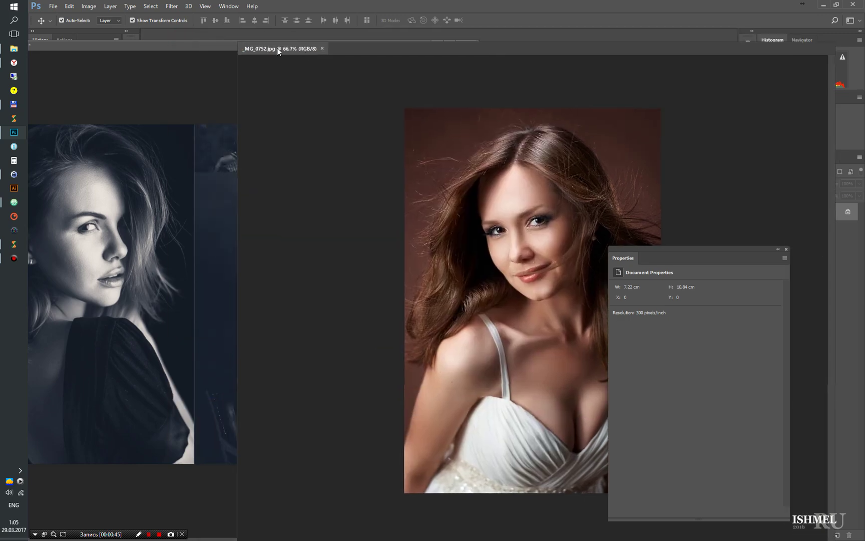
drag(218, 38, 527, 72)
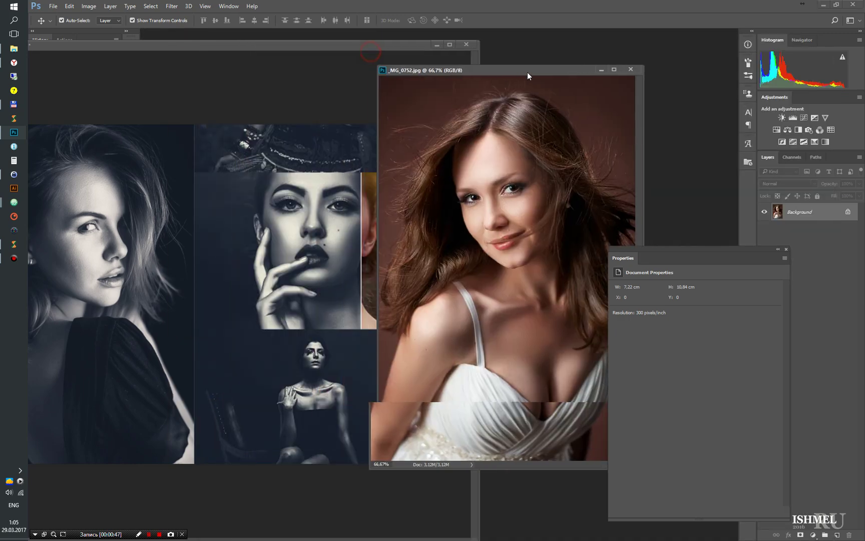
click(331, 47)
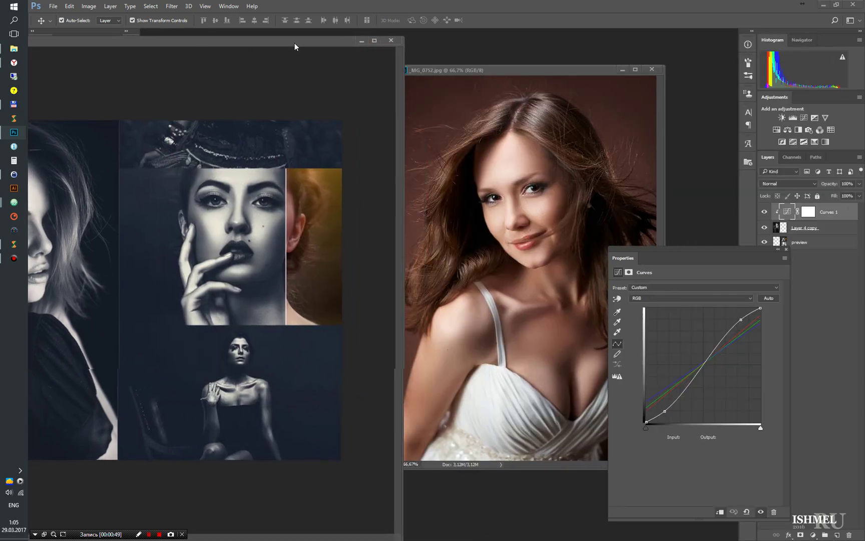
click(519, 70)
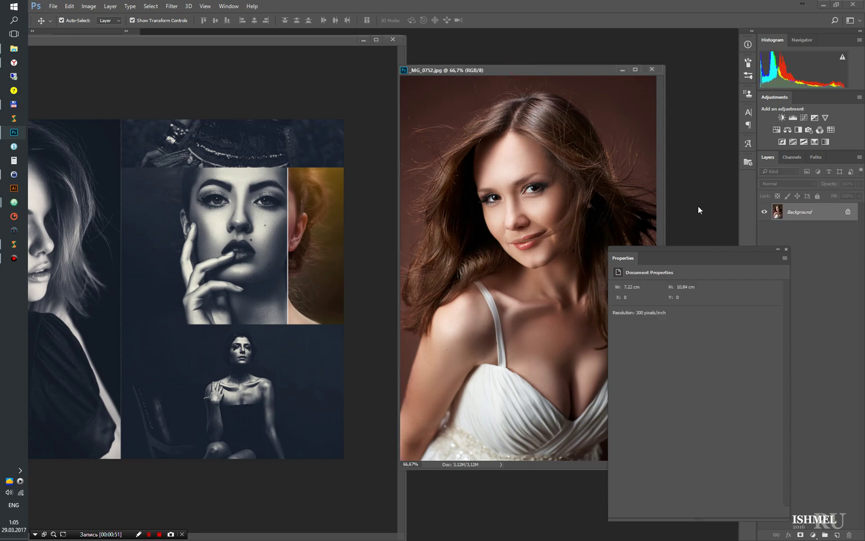
click(786, 248)
drag(541, 69, 572, 69)
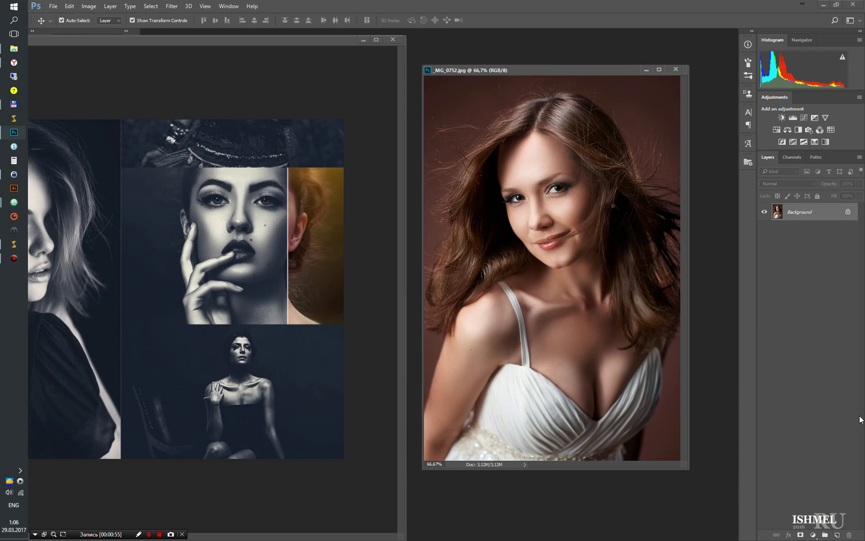
Add a Black & White adjustment layer to the _MG_0752.jpg portrait.
click(812, 535)
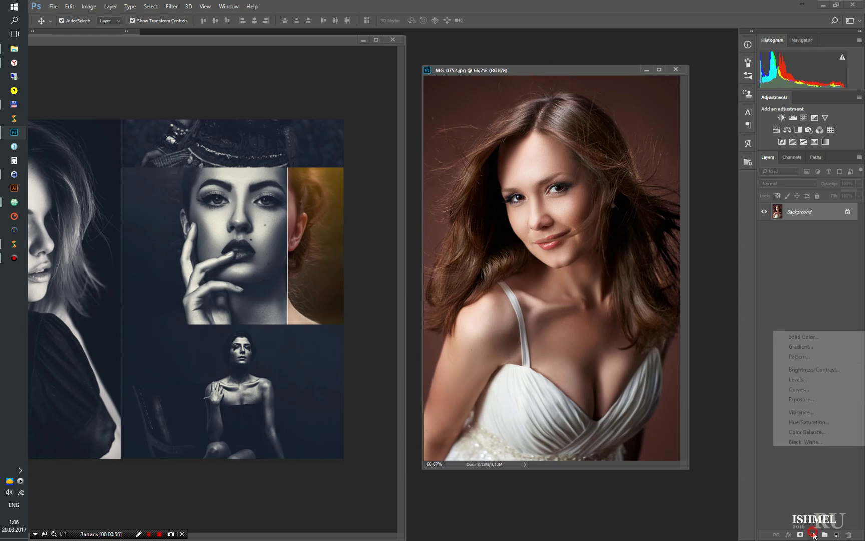
click(807, 442)
click(786, 249)
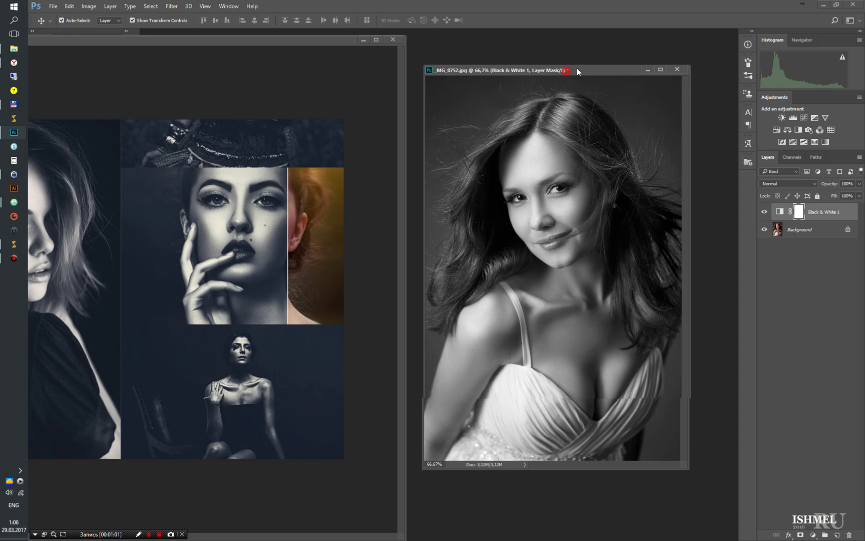
Drag the collage's Curves 1 layer into the portrait, placing it above Black & White 1.
drag(564, 70, 593, 48)
drag(258, 49, 314, 44)
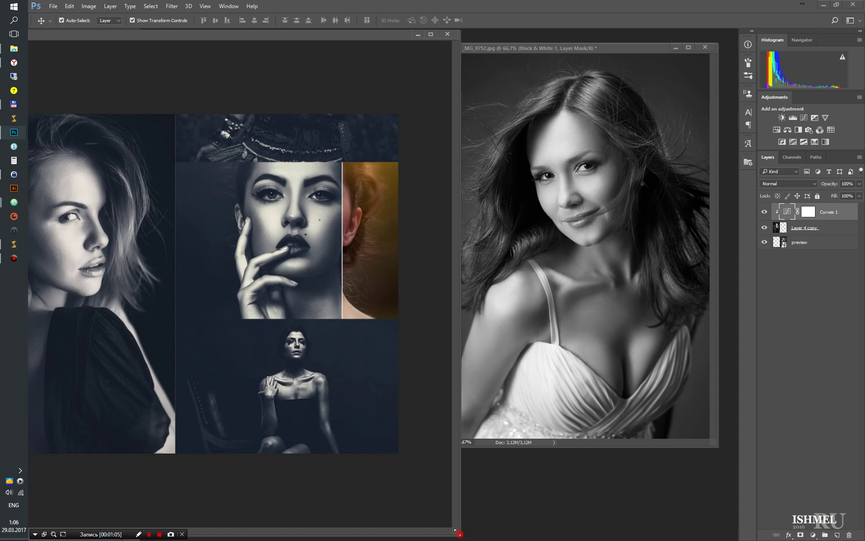
drag(461, 537, 408, 521)
drag(257, 34, 268, 43)
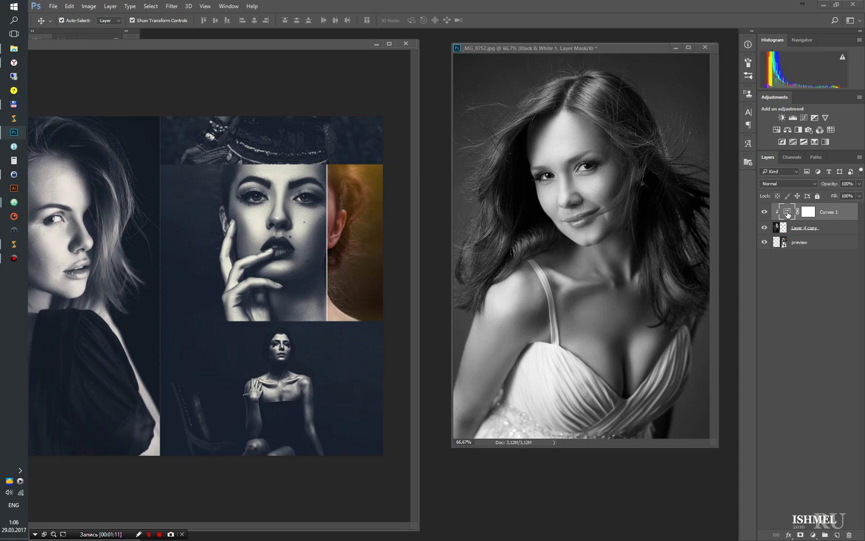
drag(788, 213, 550, 235)
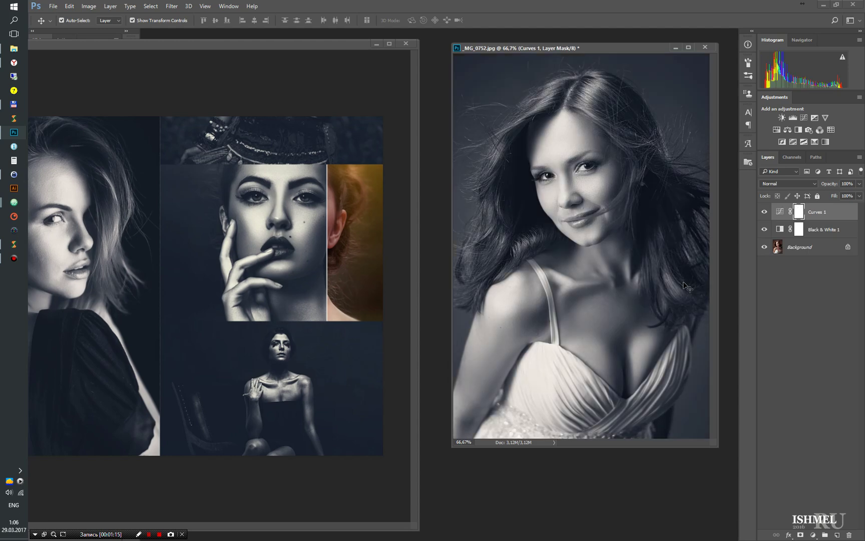
drag(595, 50, 583, 70)
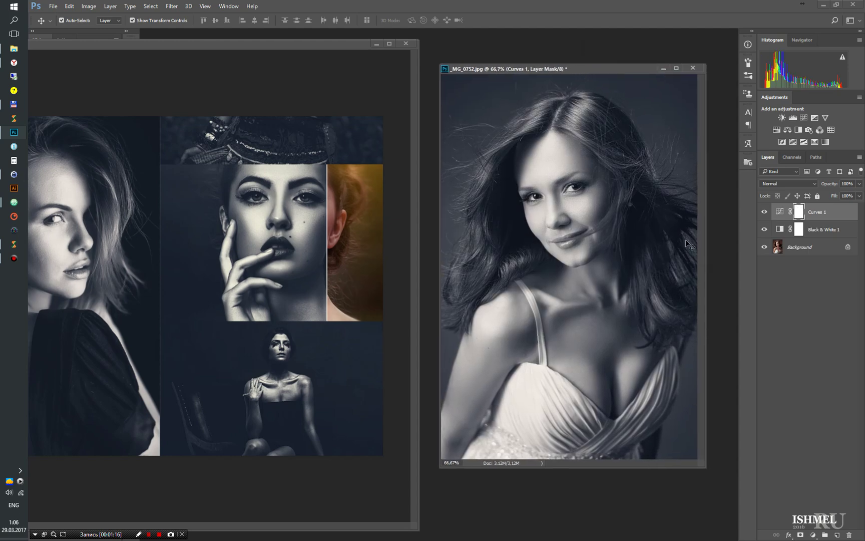
Lower the portrait's Curves 1 shadow point at input 41 to output 9.
double_click(779, 212)
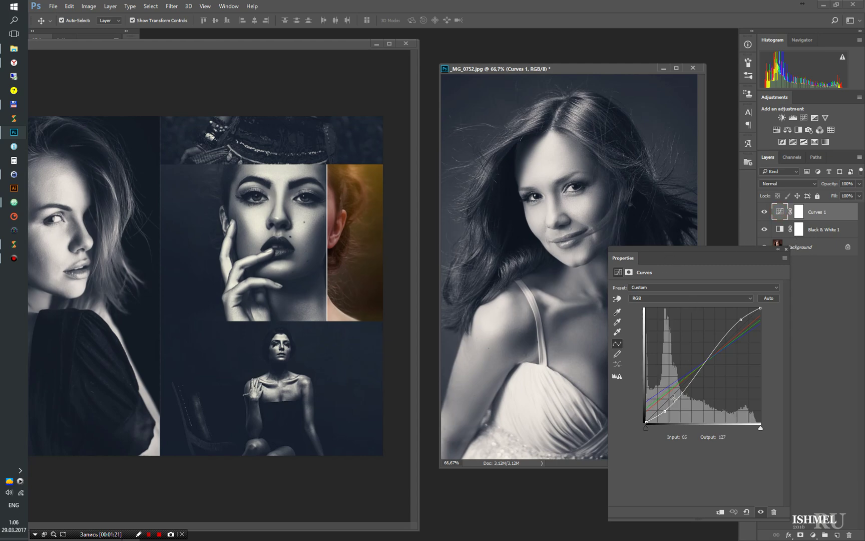
click(664, 411)
key(Down)
key(Down)
key(Down)
key(Down)
key(Down)
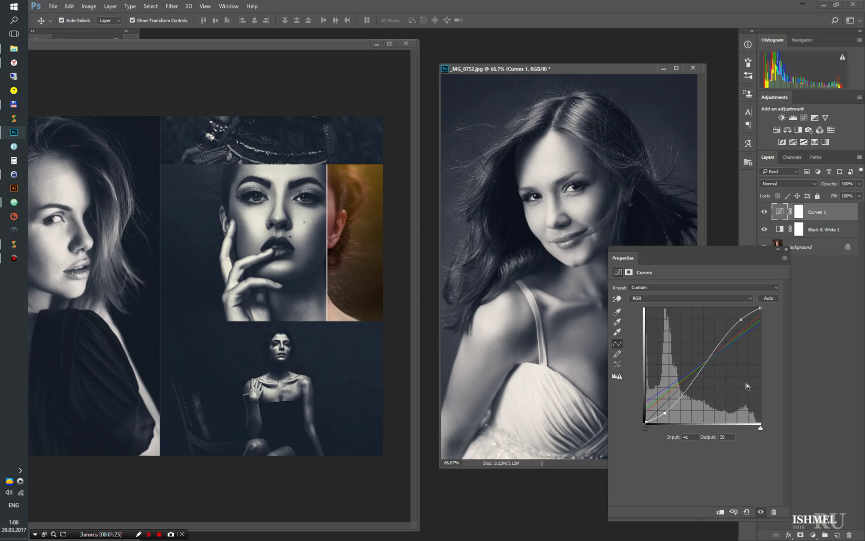
key(Down)
key(Down)
key(Down)
key(Down)
key(Down)
key(Down)
key(Down)
key(Down)
key(Down)
key(Down)
key(Down)
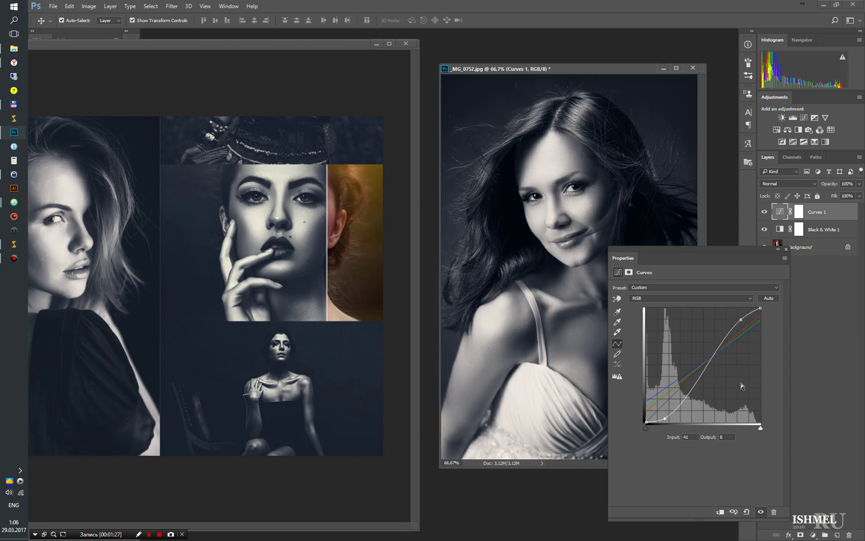
key(Down)
key(Down)
key(Up)
key(Up)
drag(741, 319, 741, 320)
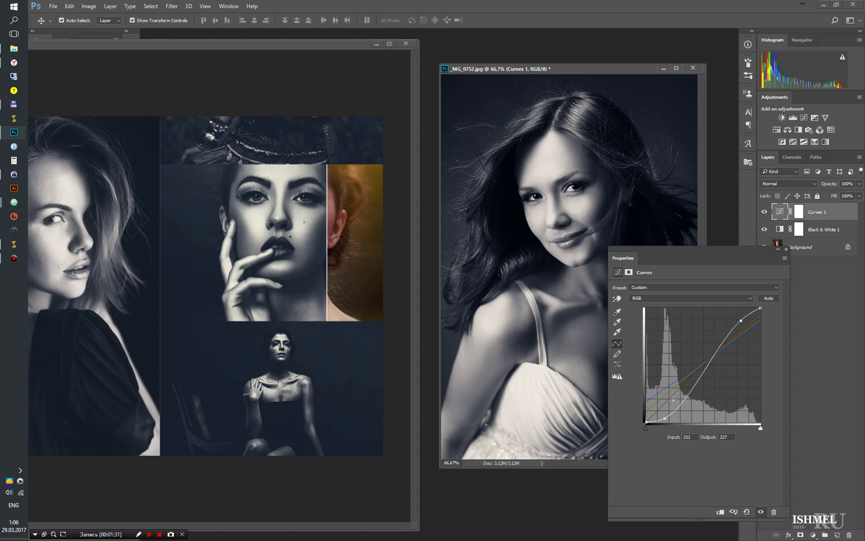
click(665, 417)
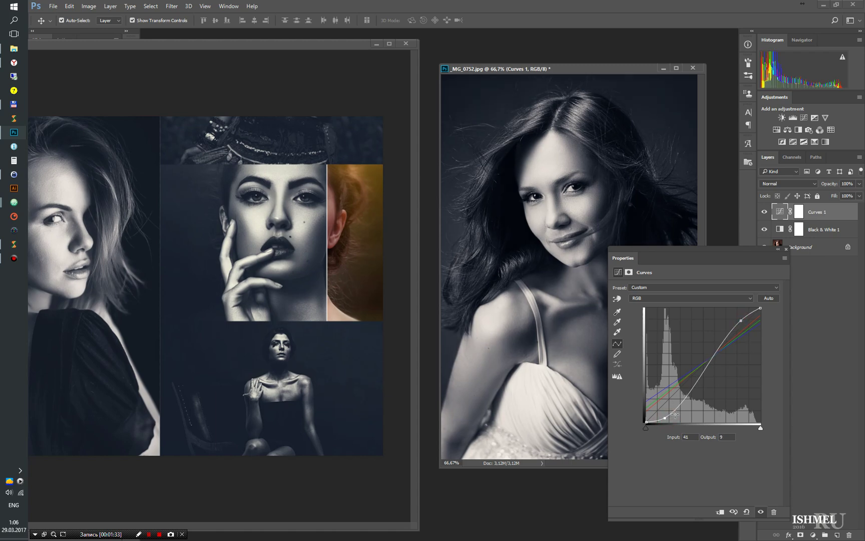
click(740, 320)
Close the Curves settings and rearrange the portrait and collage windows.
click(778, 249)
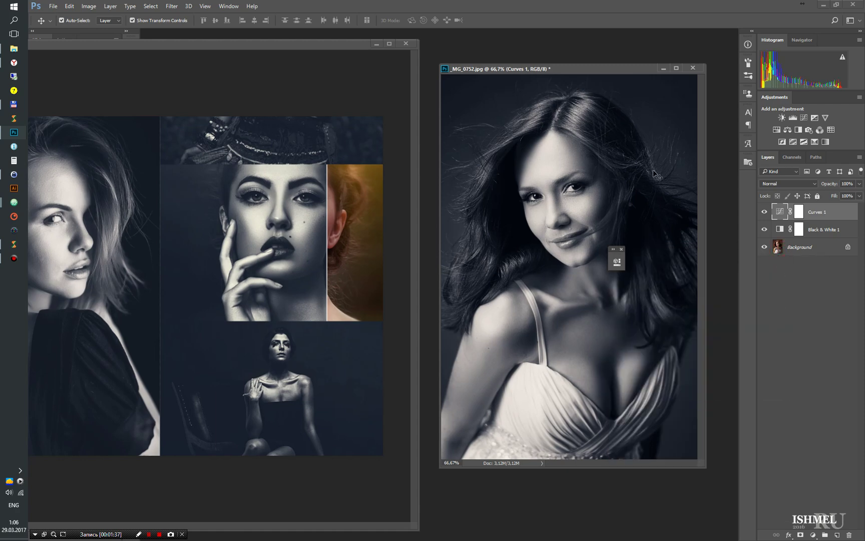
click(622, 249)
drag(584, 68, 599, 66)
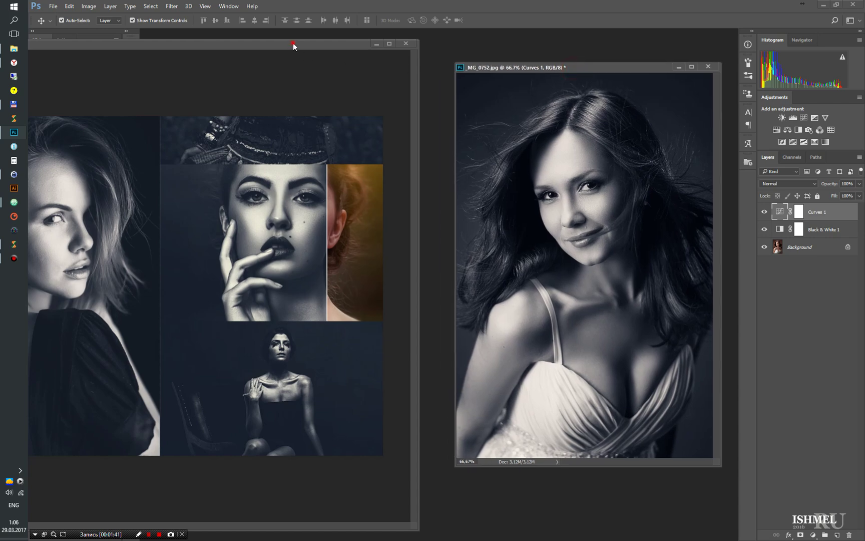
drag(293, 43, 324, 41)
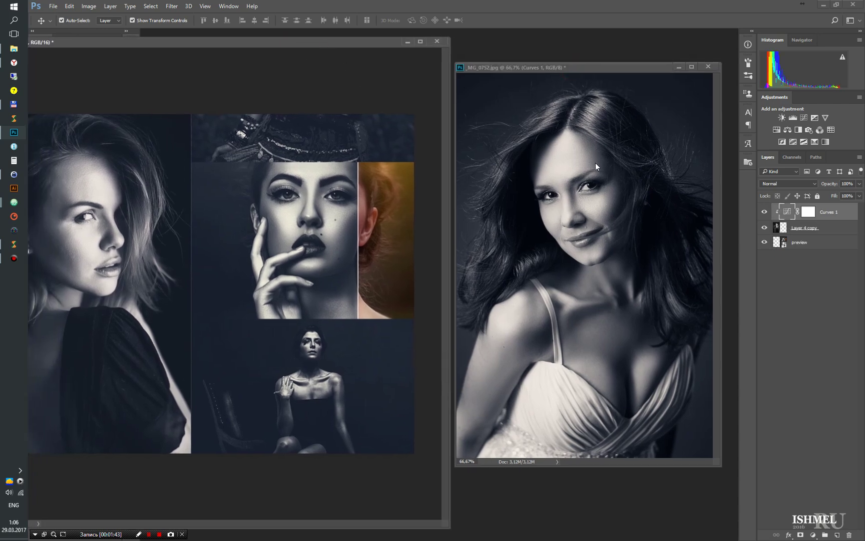
drag(600, 67, 605, 88)
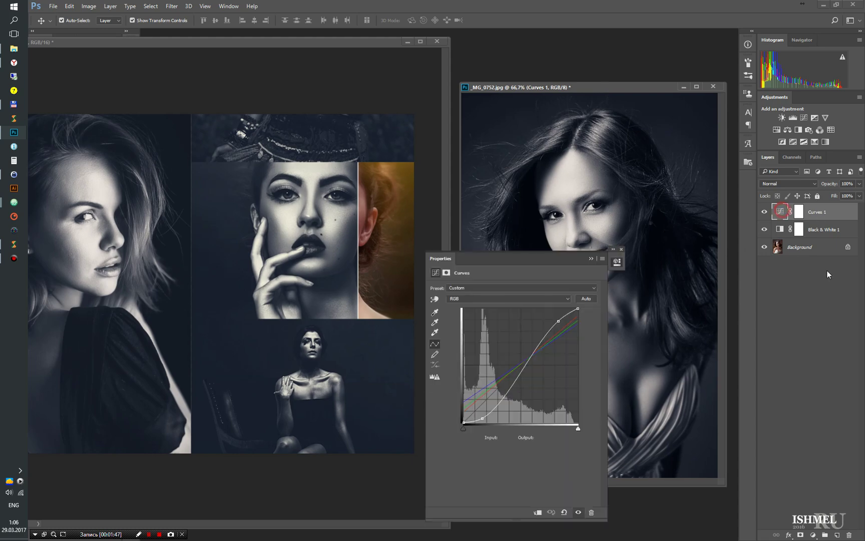
Raise the Curves 1 black point and lift the input-41 shadow point to output 18.
double_click(779, 211)
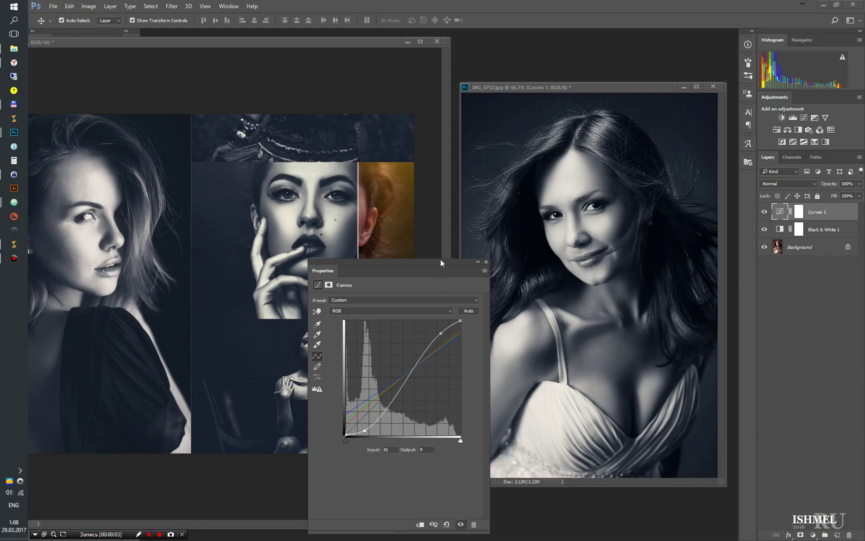
drag(440, 260, 433, 255)
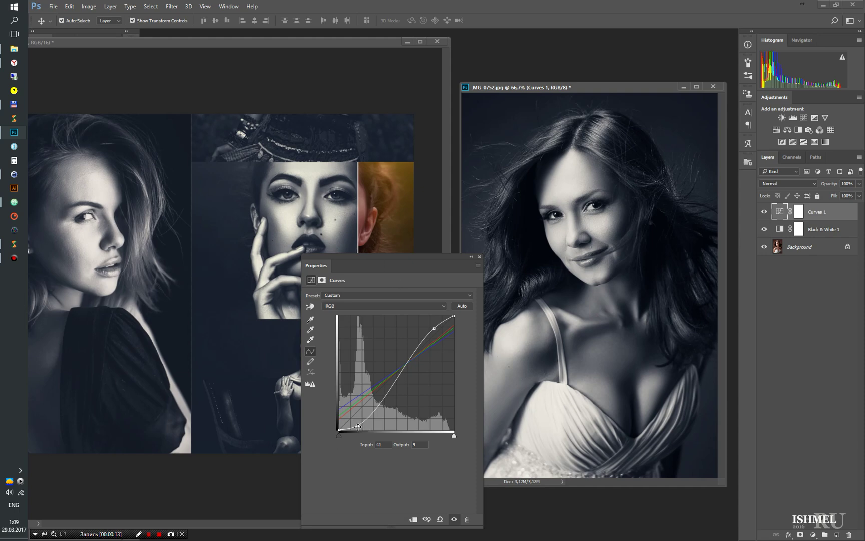
click(339, 429)
key(Up)
key(Up)
key(Up)
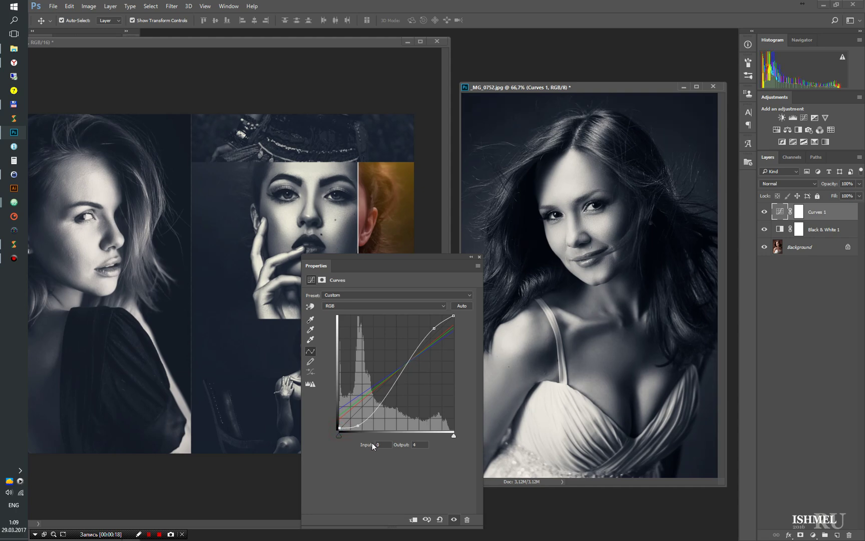
click(358, 425)
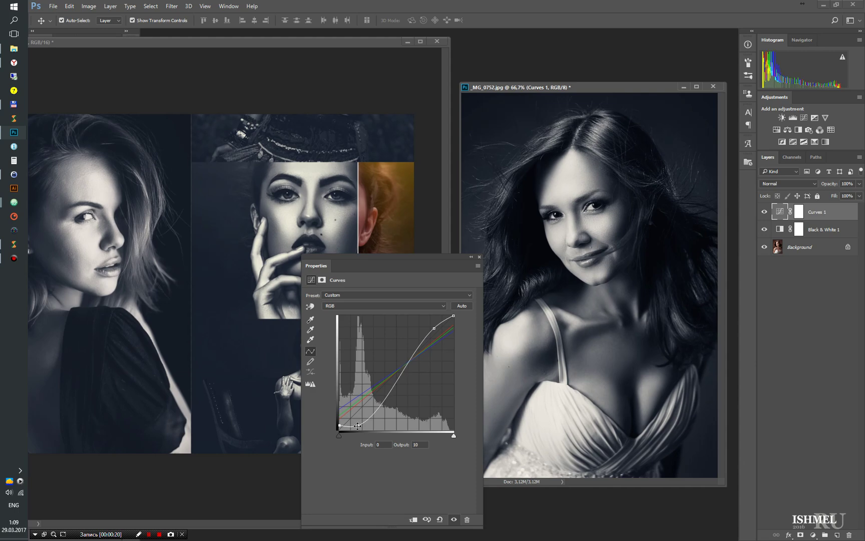
key(Up)
key(Up)
click(340, 425)
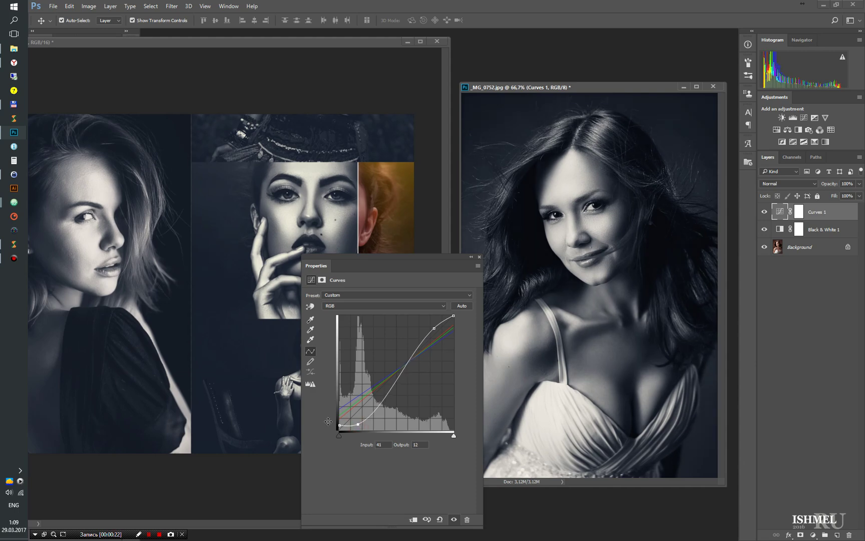
click(358, 424)
key(Up)
key(Up)
key(Up)
key(Up)
key(Up)
key(Up)
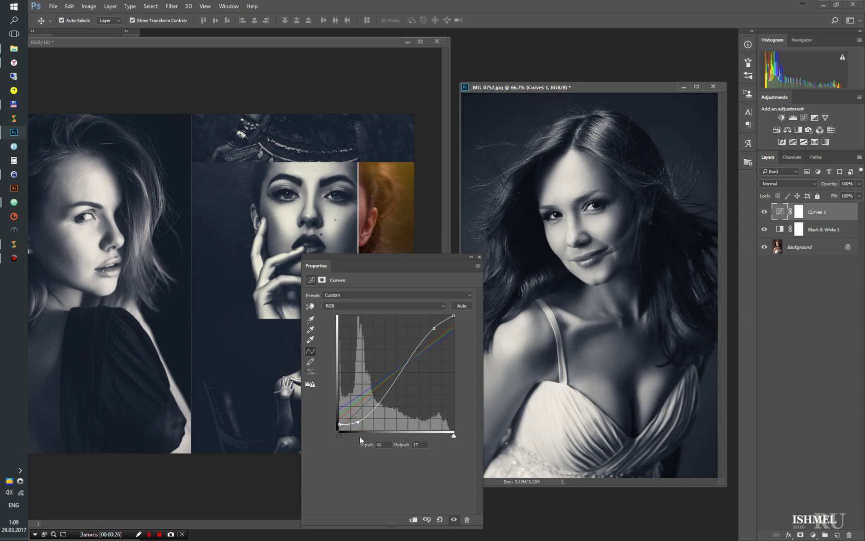
key(Up)
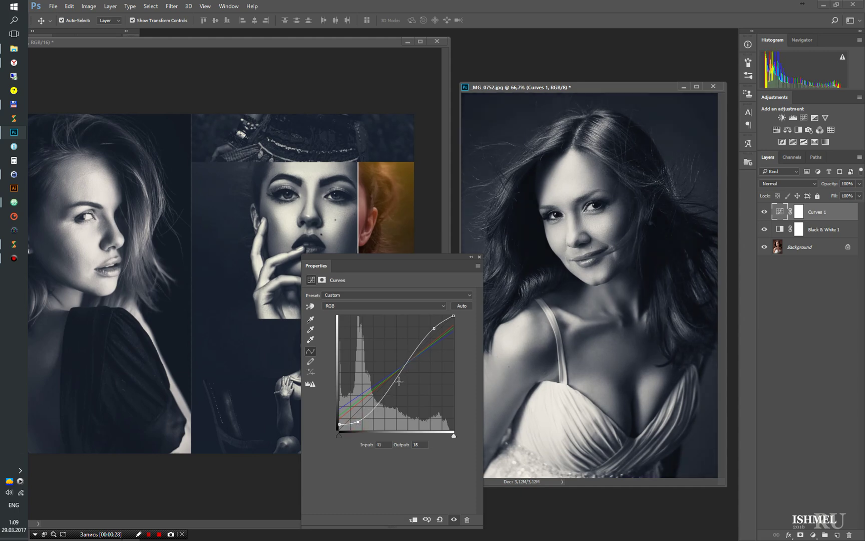
Add a midtone curve point at input 127, output 106, then collapse Curves settings.
click(395, 381)
drag(395, 381, 396, 382)
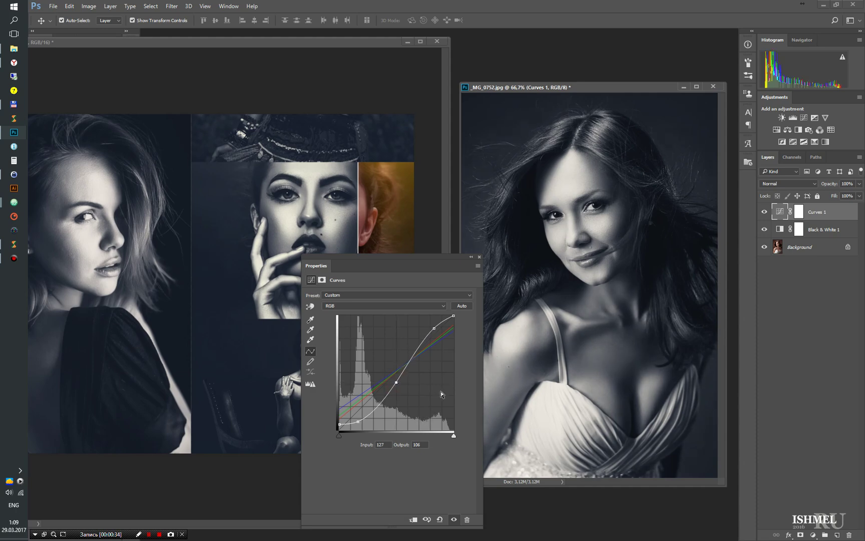
drag(440, 263, 433, 251)
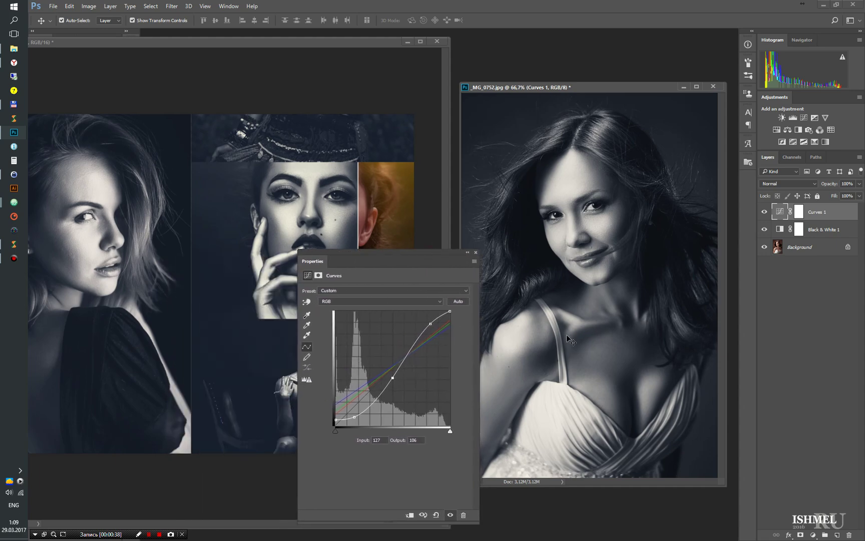
click(466, 253)
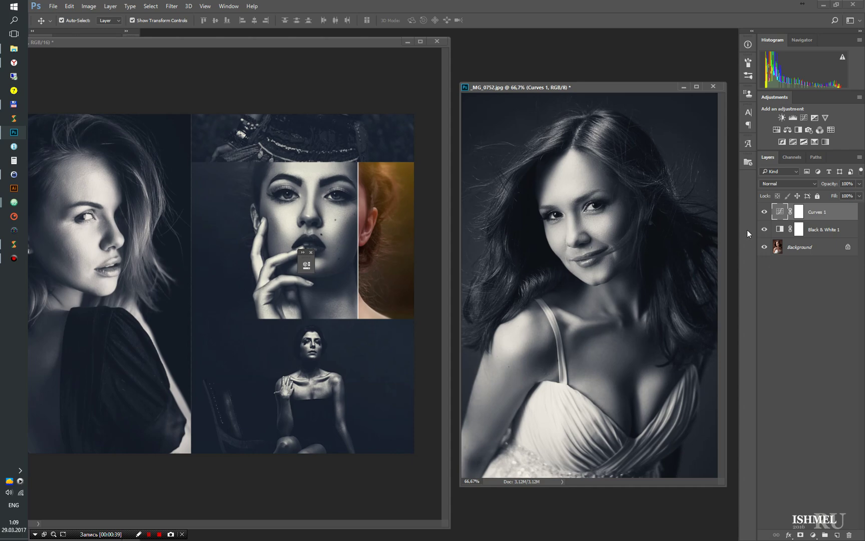
drag(586, 88, 581, 81)
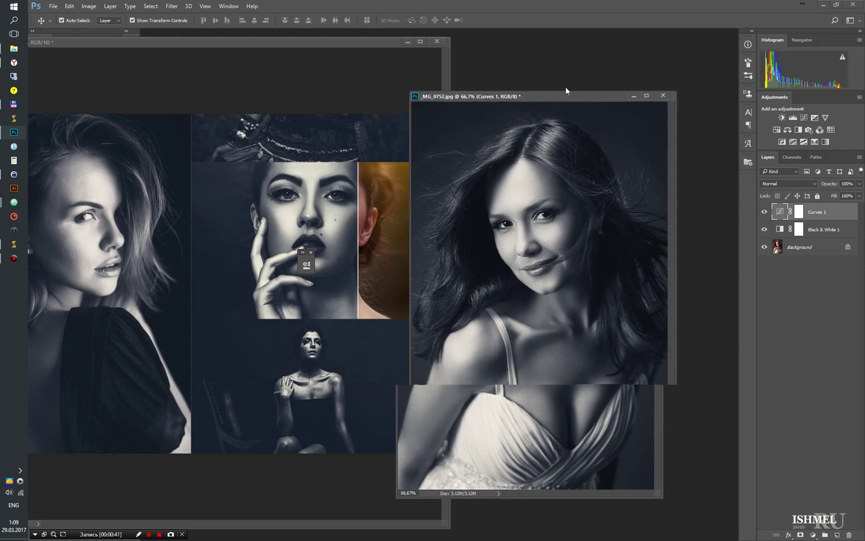
drag(313, 43, 341, 41)
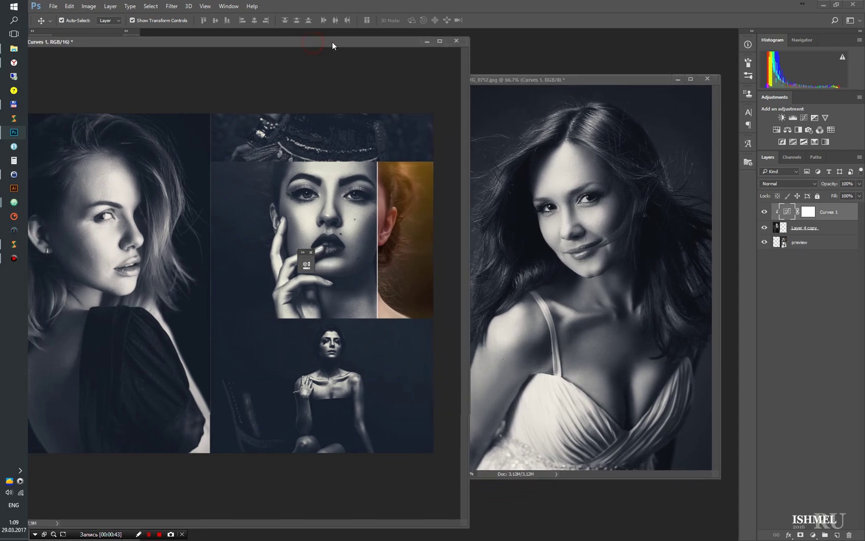
click(311, 253)
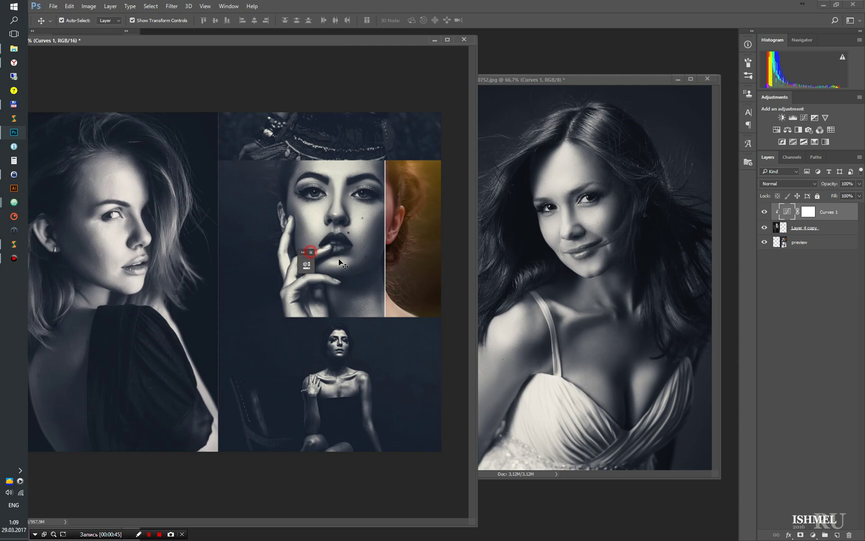
click(584, 81)
drag(588, 80, 597, 112)
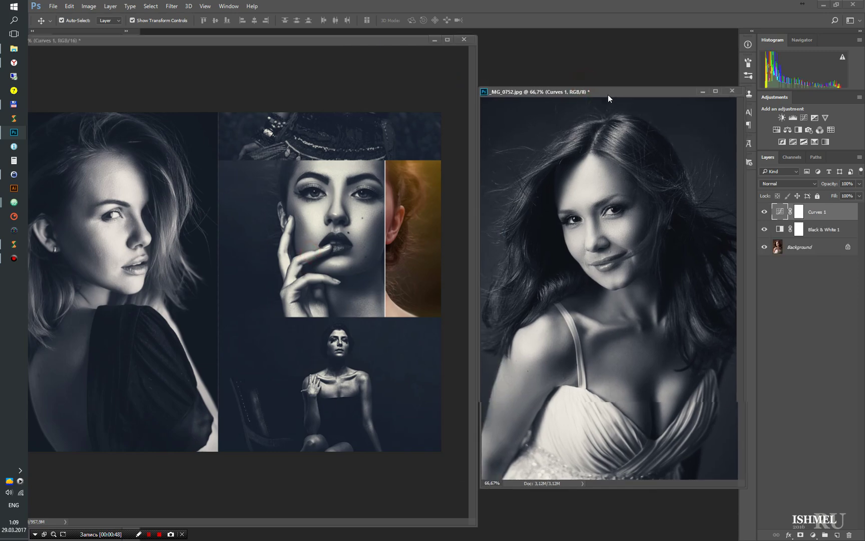